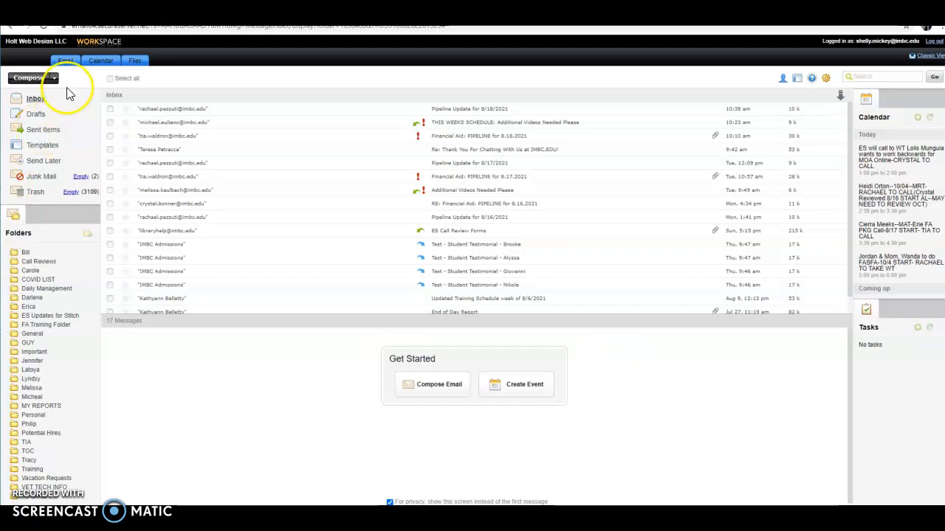
# - From the Email tab's Inbox, start a new blank message with Compose
pyautogui.click(65, 62)
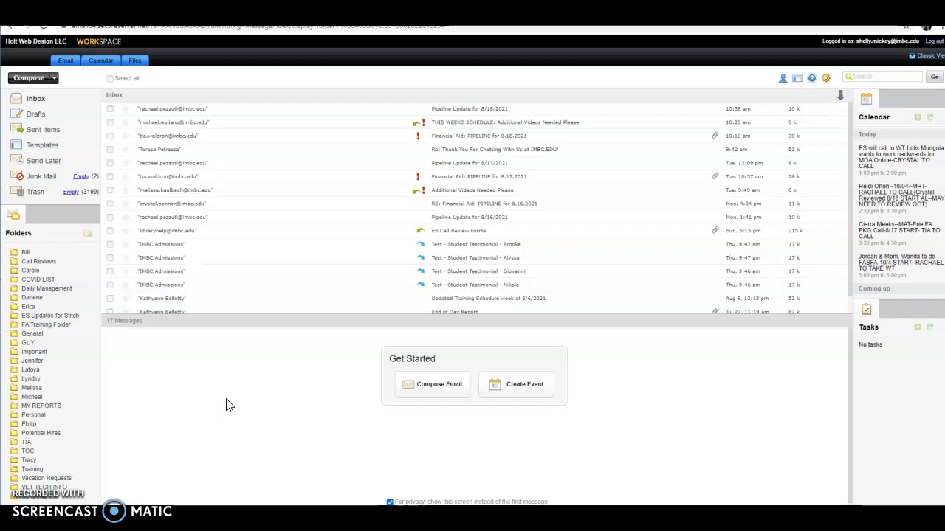
pyautogui.click(33, 79)
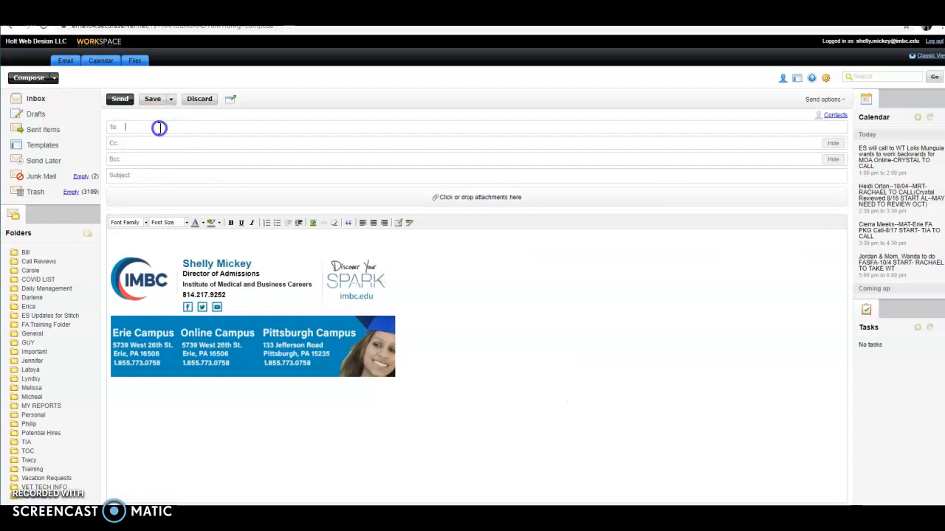
# - Leave the blank, signature-only message without sending it and return to the Inbox
pyautogui.click(157, 179)
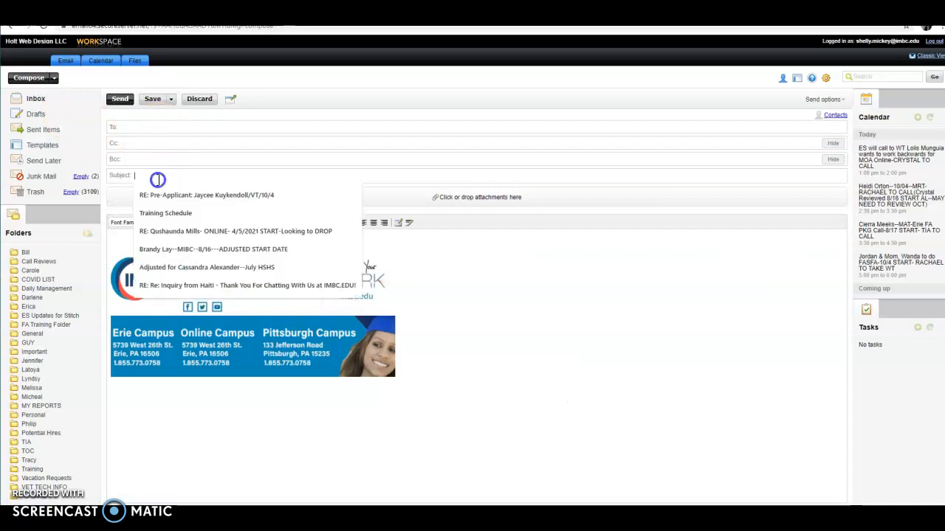
pyautogui.click(118, 241)
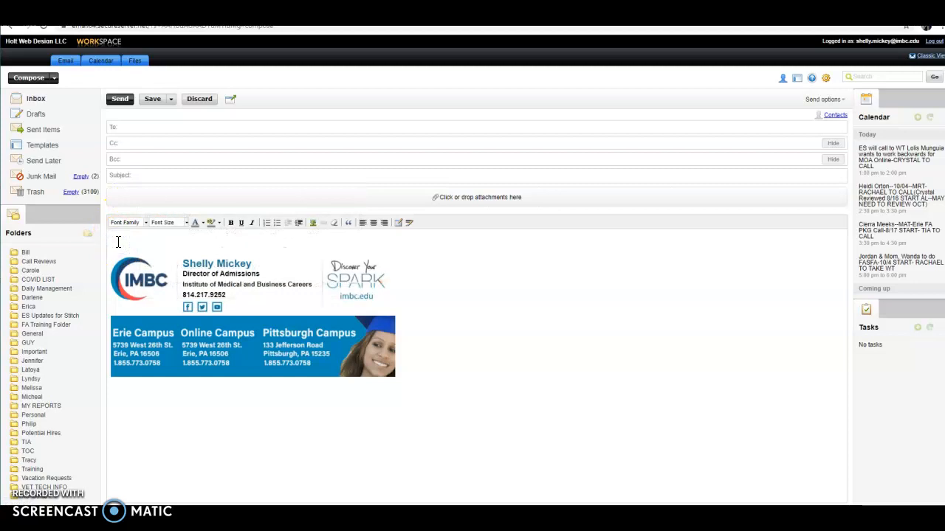
pyautogui.click(121, 101)
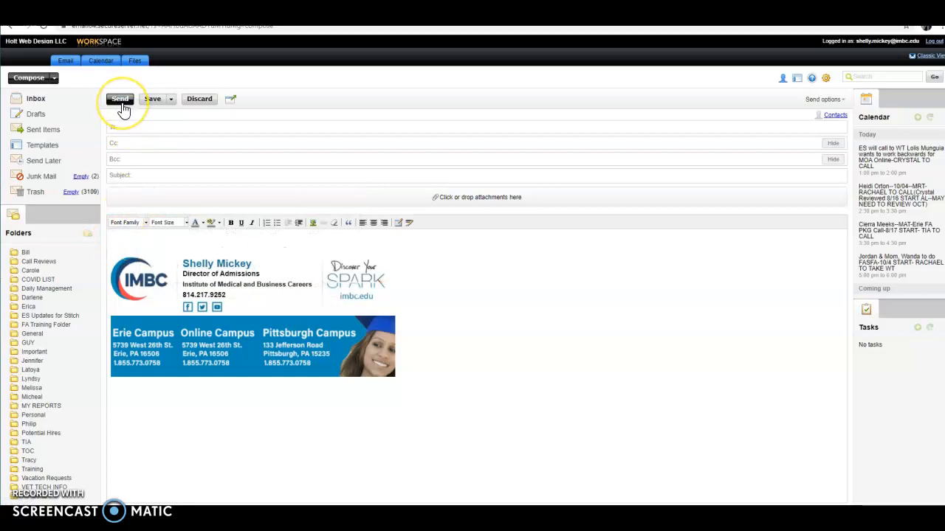
pyautogui.click(33, 99)
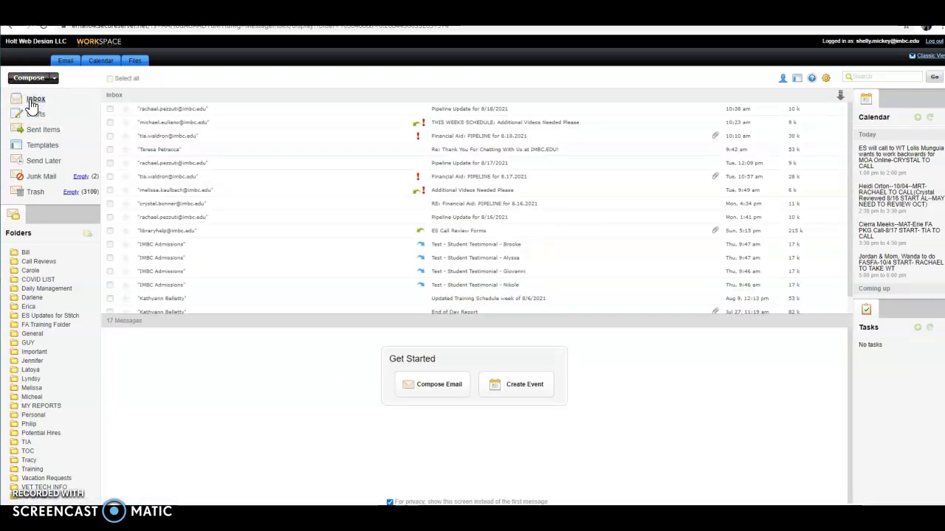
# - Preview the Applicant Email Announcement template and its Name, Program and Campus fields in Templates
pyautogui.click(39, 150)
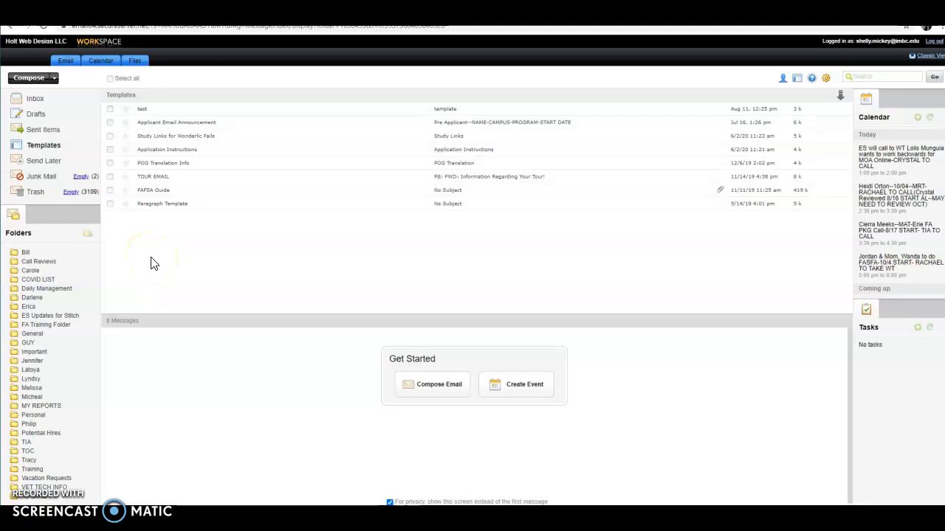
pyautogui.click(191, 126)
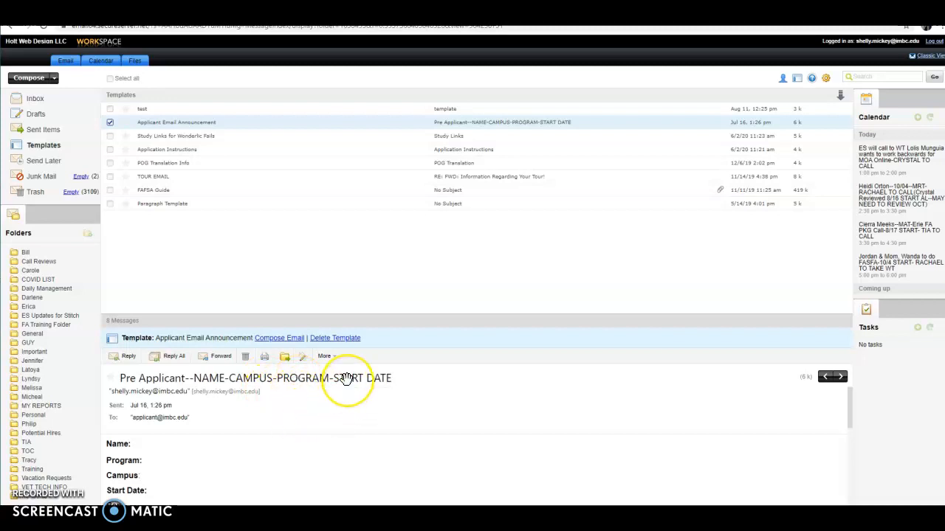
pyautogui.scroll(-1, 318, 433)
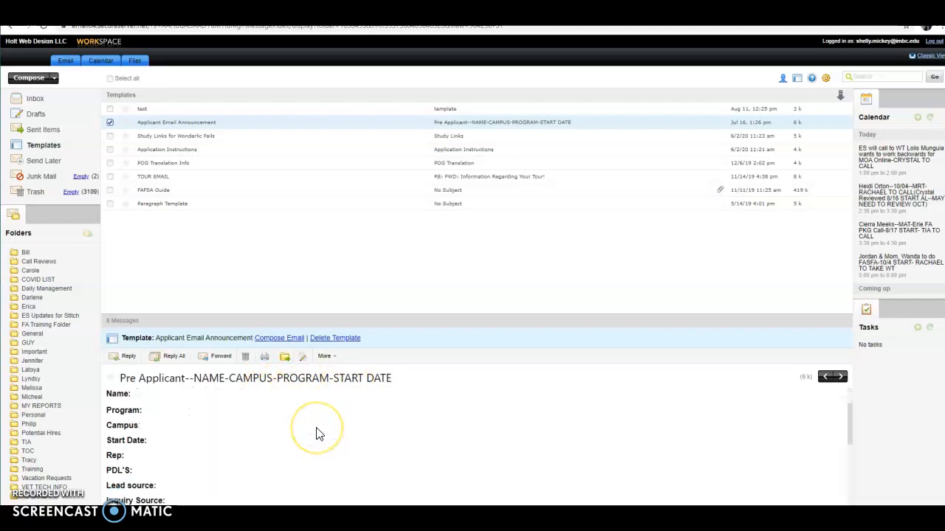
pyautogui.scroll(1, 317, 433)
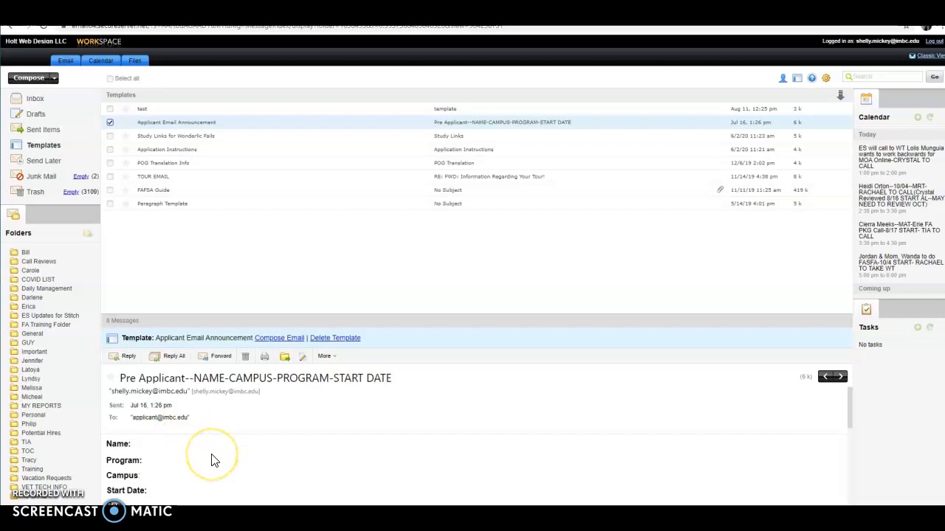
# - Compose from the template, replacing the subject placeholders with the applicant's name and 'Online MRT 10/04'
pyautogui.click(274, 343)
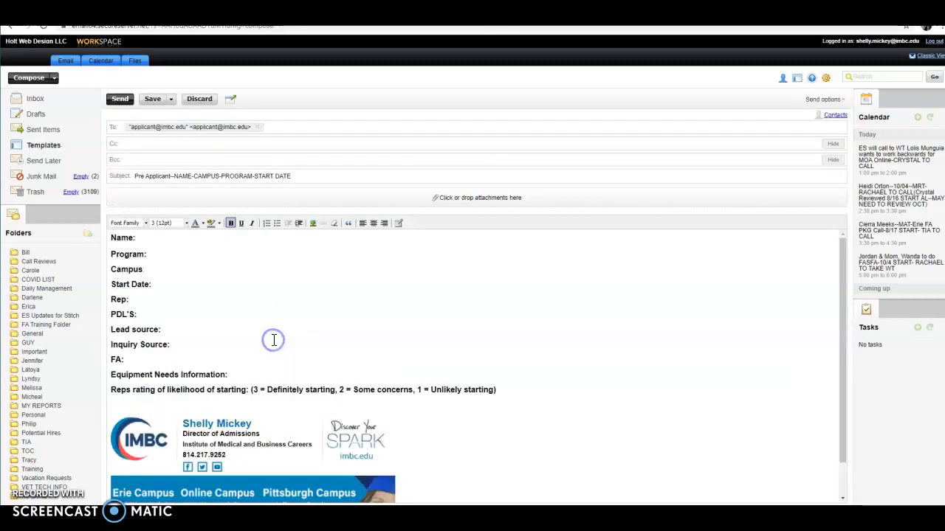
pyautogui.click(294, 175)
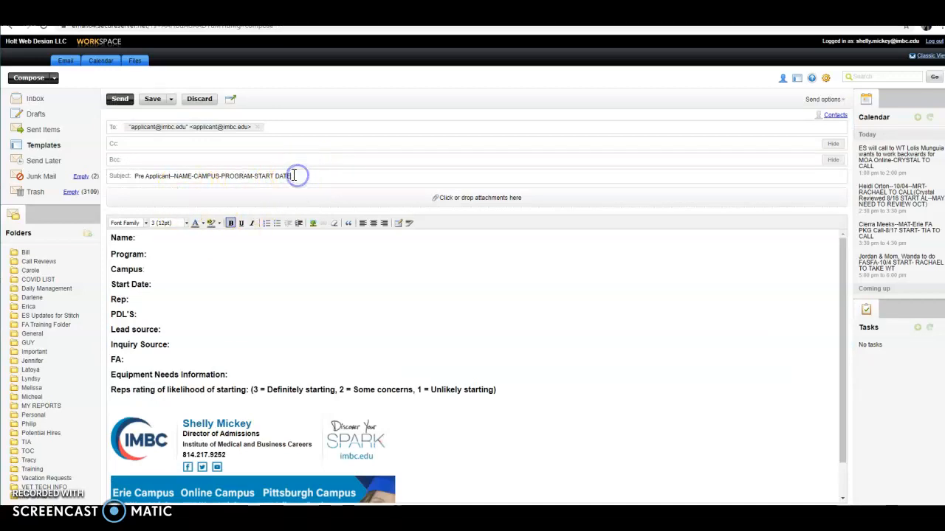
pyautogui.press('BackSpace')
pyautogui.press('BackSpace')
pyautogui.press('BackSpace')
pyautogui.press('BackSpace')
pyautogui.press('BackSpace')
pyautogui.press('BackSpace')
pyautogui.press('BackSpace')
pyautogui.press('BackSpace')
pyautogui.press('BackSpace')
pyautogui.press('BackSpace')
pyautogui.press('BackSpace')
pyautogui.press('BackSpace')
pyautogui.press('BackSpace')
pyautogui.press('BackSpace')
pyautogui.press('BackSpace')
pyautogui.press('BackSpace')
pyautogui.press('BackSpace')
pyautogui.press('BackSpace')
pyautogui.press('BackSpace')
pyautogui.press('BackSpace')
pyautogui.press('BackSpace')
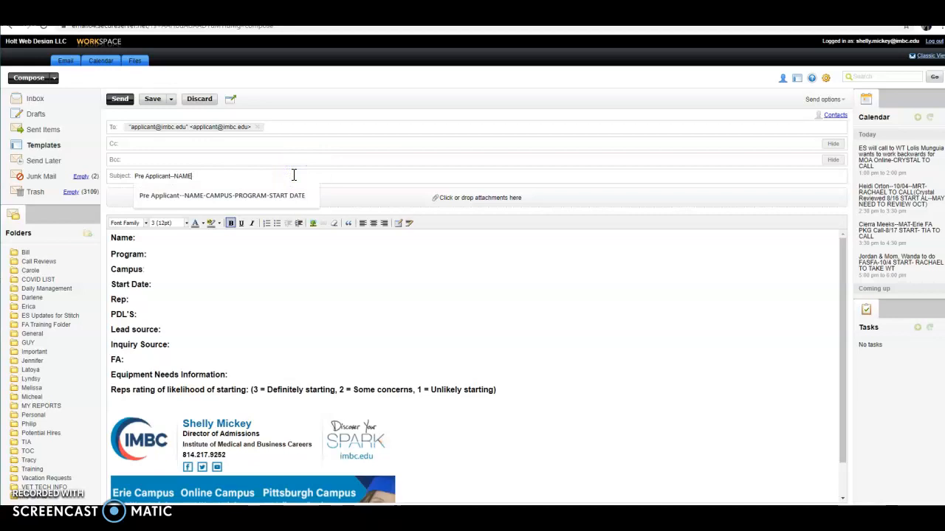
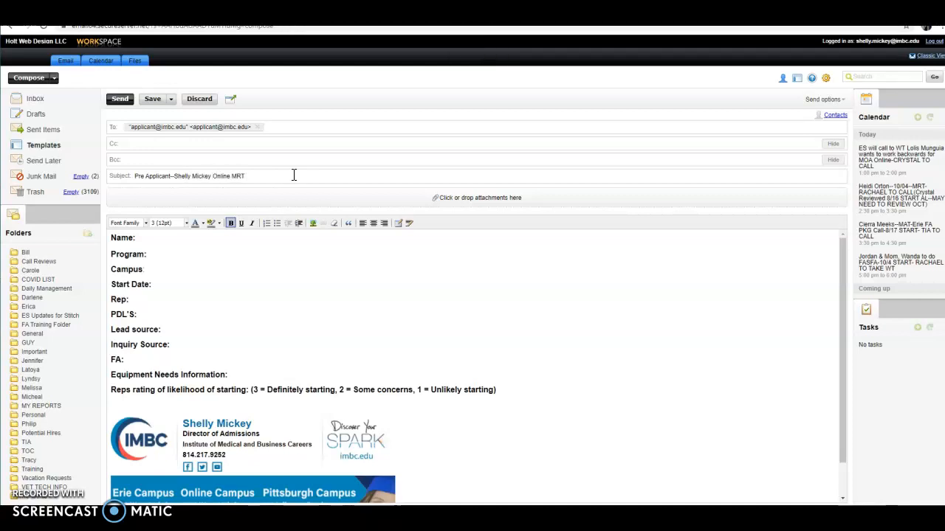
pyautogui.write(' 10/04')
# - Attach the online admissions application file through the attachments area's file picker
pyautogui.click(436, 200)
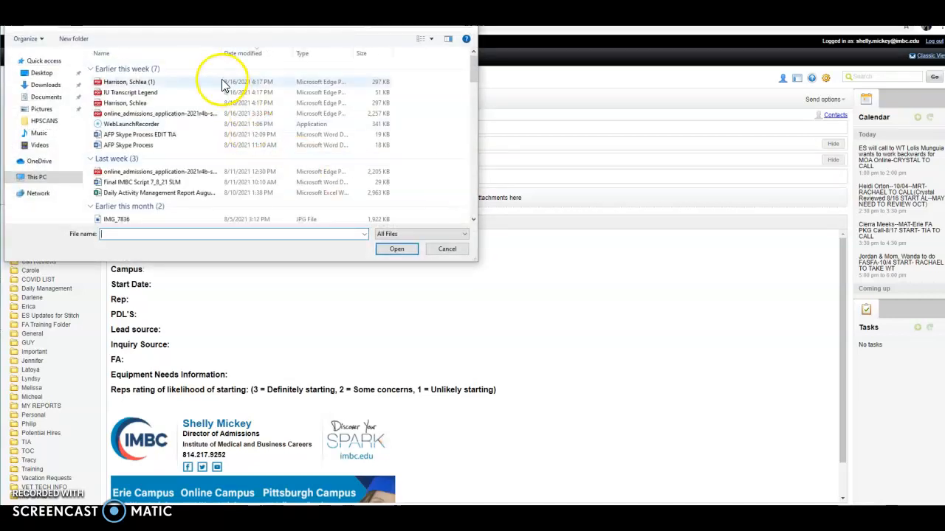
pyautogui.click(197, 116)
pyautogui.click(402, 250)
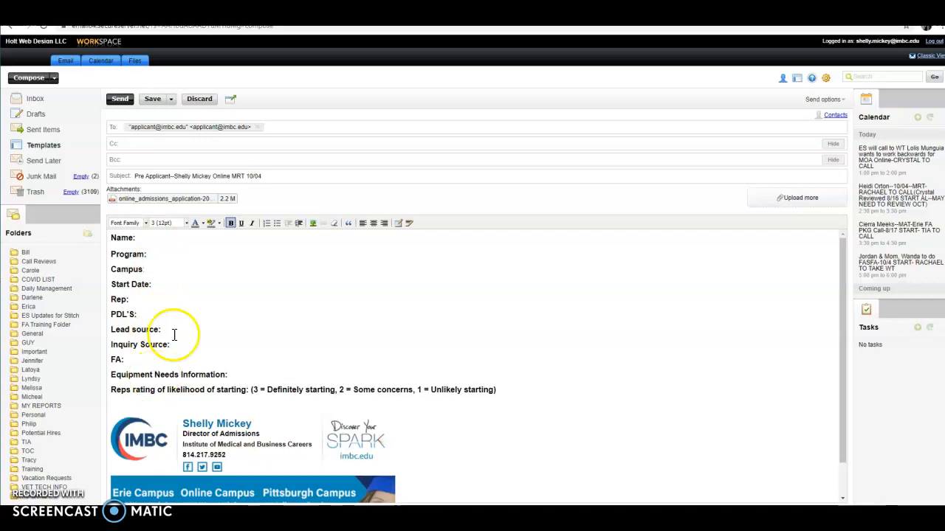
# - Enter the applicant's name, Program mrt, Campus online, Start Date 10/04 and the rep's name
pyautogui.click(169, 256)
pyautogui.write('mrt')
pyautogui.click(152, 270)
pyautogui.write('online')
pyautogui.click(153, 285)
pyautogui.write('10/04')
pyautogui.click(156, 299)
pyautogui.click(142, 299)
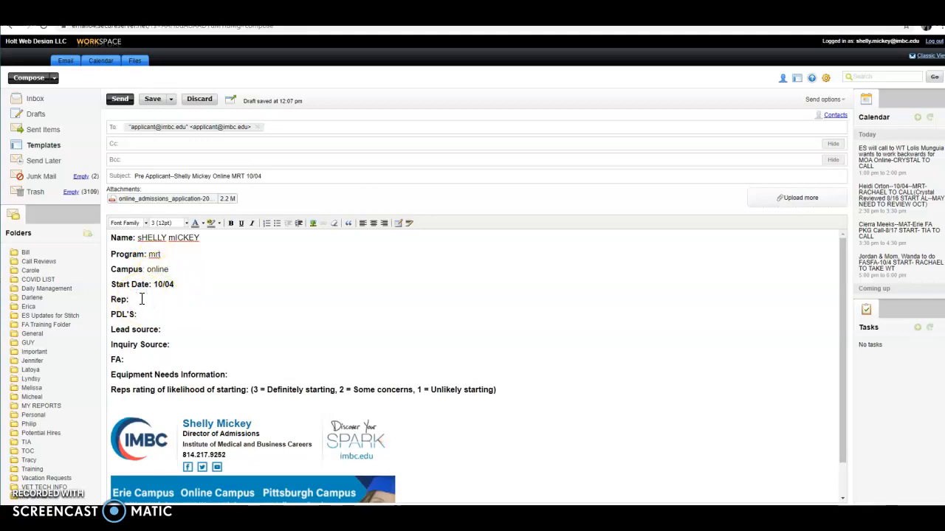
pyautogui.write('shelly')
# - Fill PDL'S 1, Lead source Google (replacing Facebook) and Inquiry Source ad
pyautogui.click(146, 314)
pyautogui.write('1')
pyautogui.click(169, 327)
pyautogui.click(168, 282)
pyautogui.write('Facebook')
pyautogui.press('BackSpace')
pyautogui.press('BackSpace')
pyautogui.press('BackSpace')
pyautogui.press('BackSpace')
pyautogui.press('BackSpace')
pyautogui.press('BackSpace')
pyautogui.press('BackSpace')
pyautogui.press('BackSpace')
pyautogui.press('BackSpace')
pyautogui.hotkey('ctrl', 'b')
pyautogui.press('capslock')
pyautogui.write('oogle')
pyautogui.click(190, 347)
pyautogui.write('ad')
pyautogui.click(142, 360)
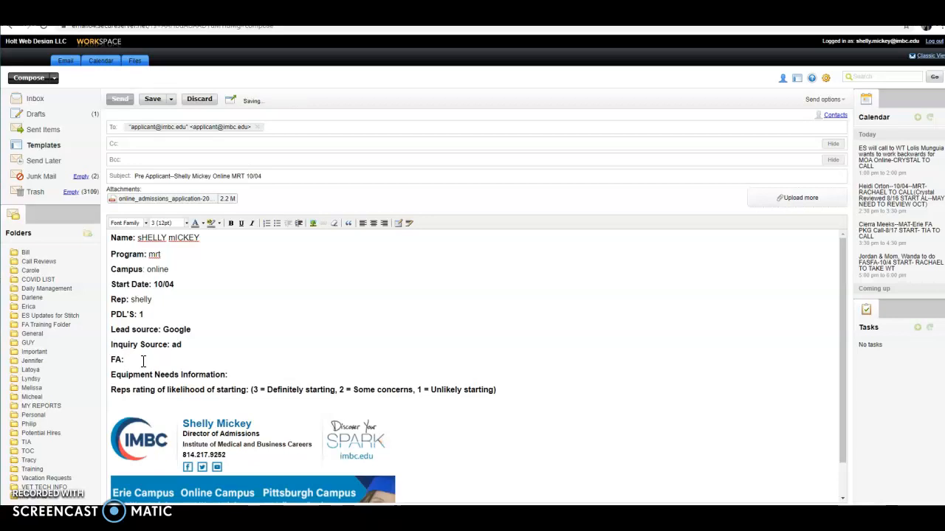
# - Write the FA note: 8am appointment on shared calendar, rep transferring, off 1st week for surgery
pyautogui.write('appl scheduled on shared calendar at 8am')
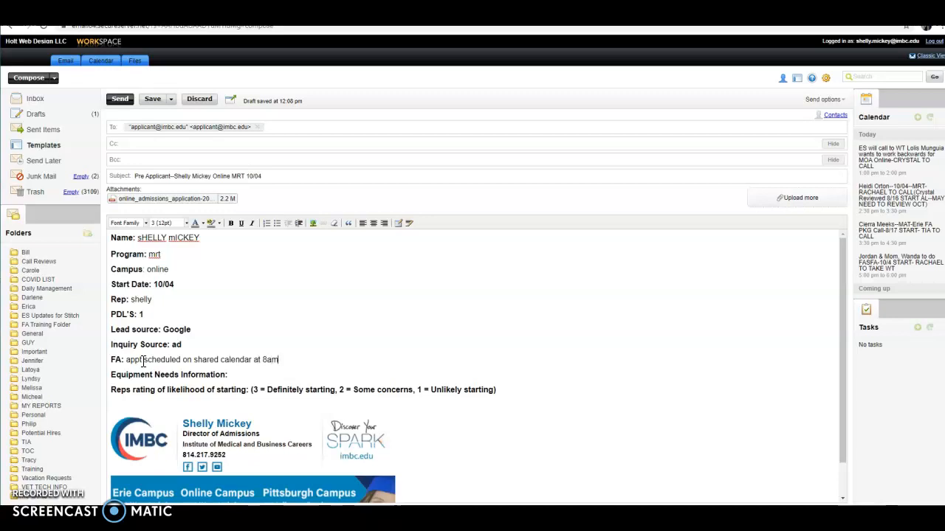
pyautogui.write(', shell')
pyautogui.write('y to trans')
pyautogui.write('fer.')
pyautogui.write('VA G')
pyautogui.write('i bill')
pyautogui.press('BackSpace')
pyautogui.press('BackSpace')
pyautogui.press('BackSpace')
pyautogui.press('BackSpace')
pyautogui.press('BackSpace')
pyautogui.press('BackSpace')
pyautogui.press('BackSpace')
pyautogui.press('BackSpace')
pyautogui.press('BackSpace')
pyautogui.press('BackSpace')
pyautogui.write('Career Link')
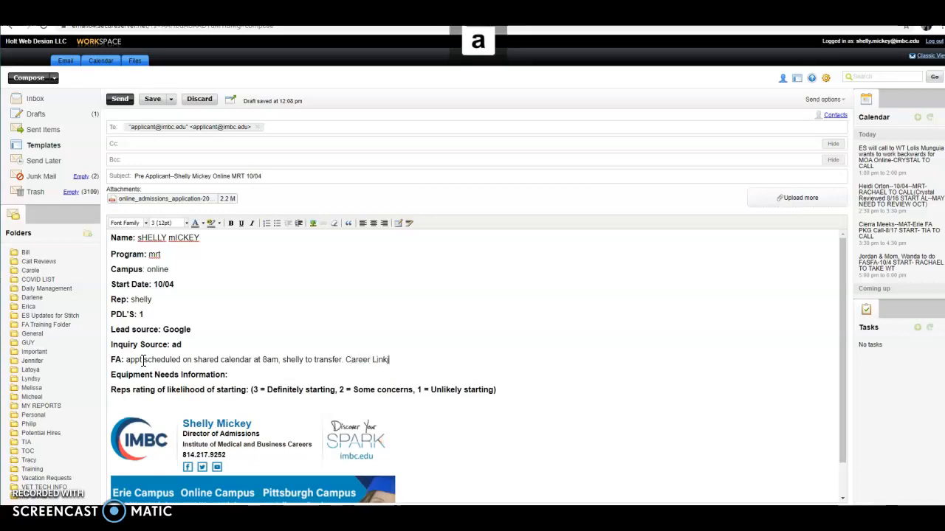
pyautogui.press('BackSpace')
pyautogui.press('BackSpace')
pyautogui.press('BackSpace')
pyautogui.press('BackSpace')
pyautogui.press('BackSpace')
pyautogui.press('BackSpace')
pyautogui.press('BackSpace')
pyautogui.press('BackSpace')
pyautogui.press('BackSpace')
pyautogui.press('BackSpace')
pyautogui.press('BackSpace')
pyautogui.write('wi')
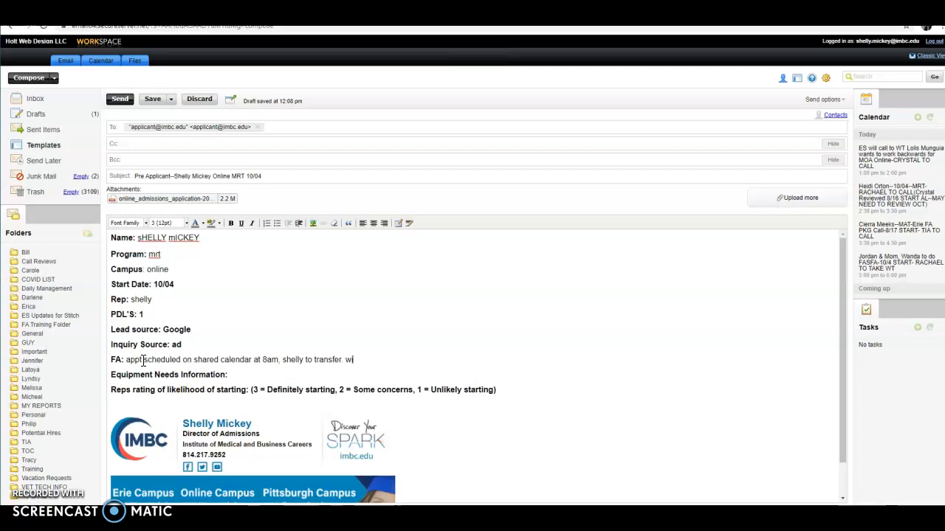
pyautogui.write('ll be off 1st week d/t suyrgery')
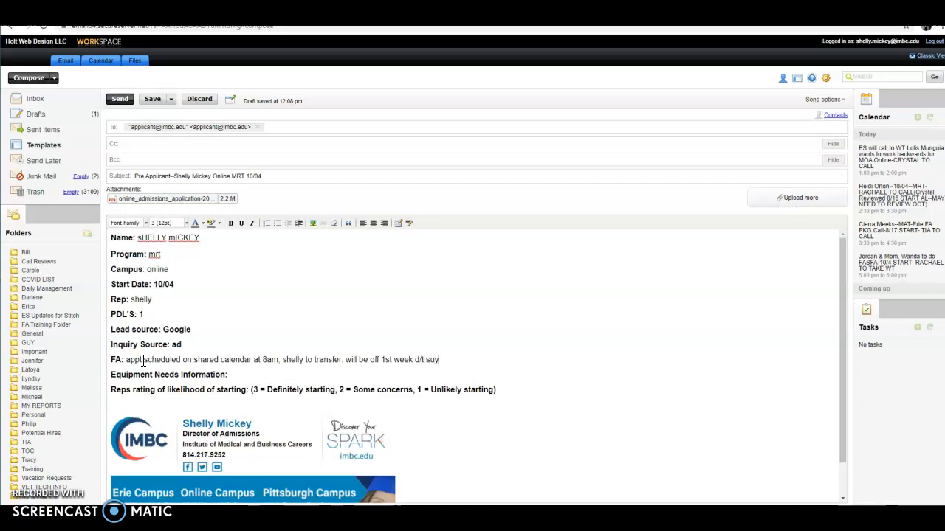
pyautogui.press('BackSpace')
pyautogui.press('BackSpace')
pyautogui.press('BackSpace')
pyautogui.press('BackSpace')
pyautogui.press('BackSpace')
pyautogui.press('BackSpace')
pyautogui.write('rgery')
# - Note library use and laptop/MOS program interest under Equipment Needs, and rate starting likelihood 3
pyautogui.click(238, 375)
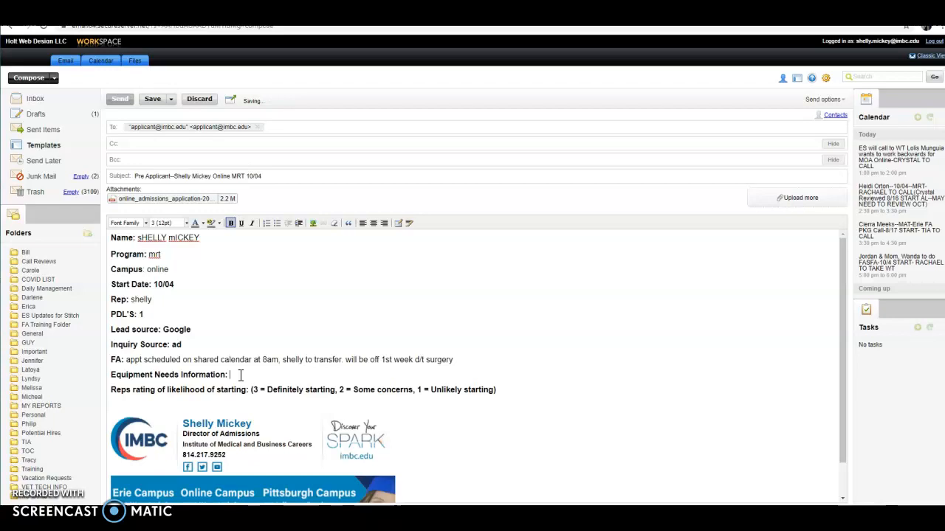
pyautogui.write('lap')
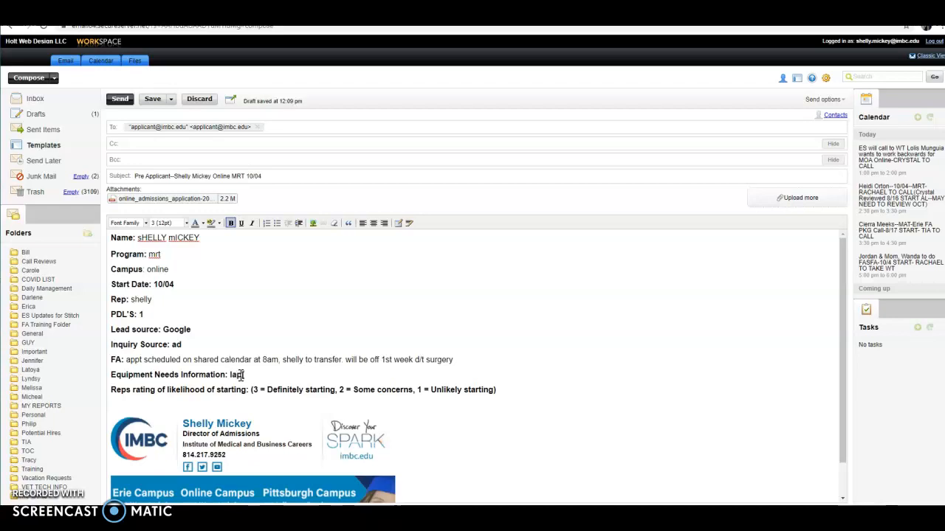
pyautogui.write('top, need MOS')
pyautogui.press('BackSpace')
pyautogui.press('BackSpace')
pyautogui.press('BackSpace')
pyautogui.press('BackSpace')
pyautogui.press('BackSpace')
pyautogui.press('BackSpace')
pyautogui.press('BackSpace')
pyautogui.press('BackSpace')
pyautogui.press('BackSpace')
pyautogui.press('BackSpace')
pyautogui.press('BackSpace')
pyautogui.press('BackSpace')
pyautogui.press('BackSpace')
pyautogui.press('BackSpace')
pyautogui.press('BackSpace')
pyautogui.press('BackSpace')
pyautogui.write('GOING TO THE LIBRA')
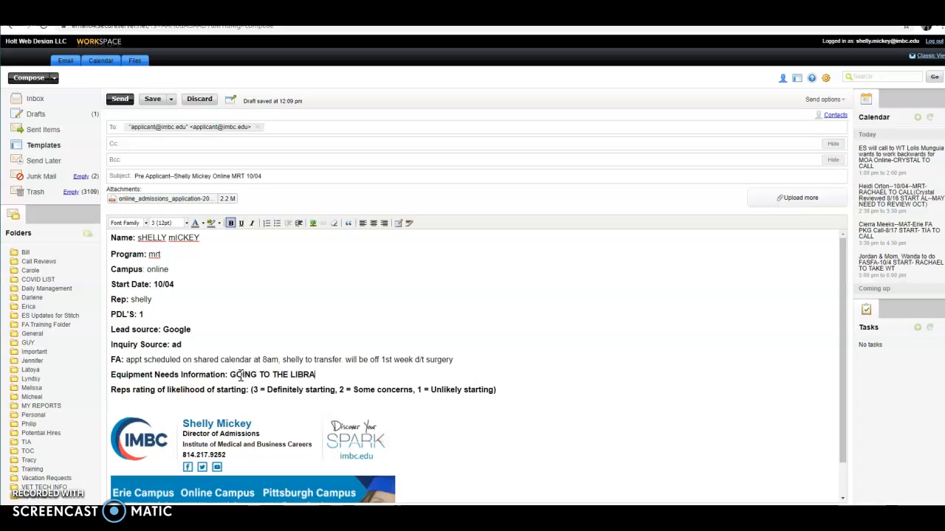
pyautogui.write('RY BUT WOULD LIKE TO SEE IF')
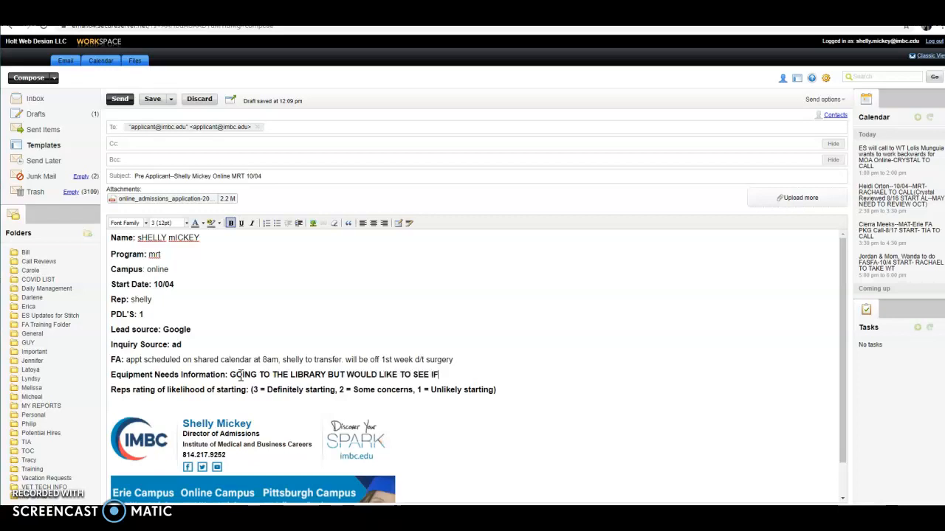
pyautogui.write(' THEY QUALIFY FOR LAPTOP')
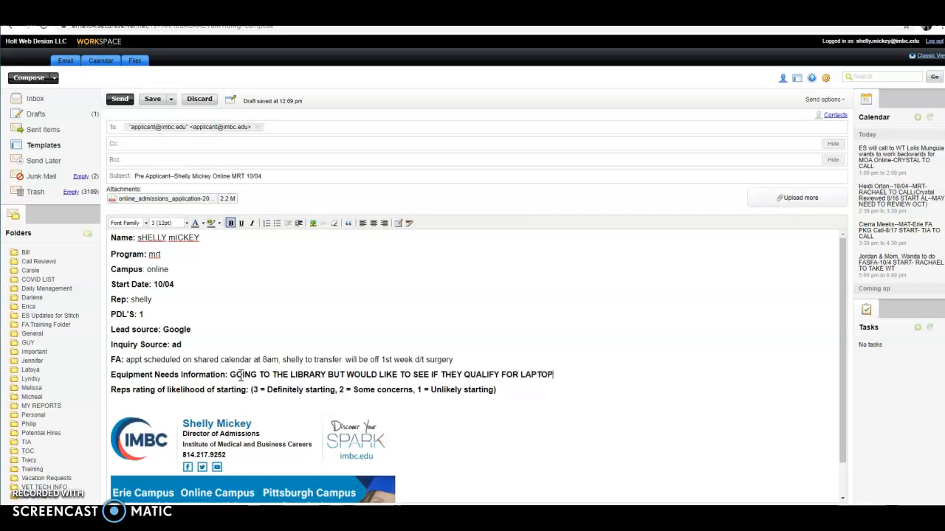
pyautogui.write('/MOS PORGRAM')
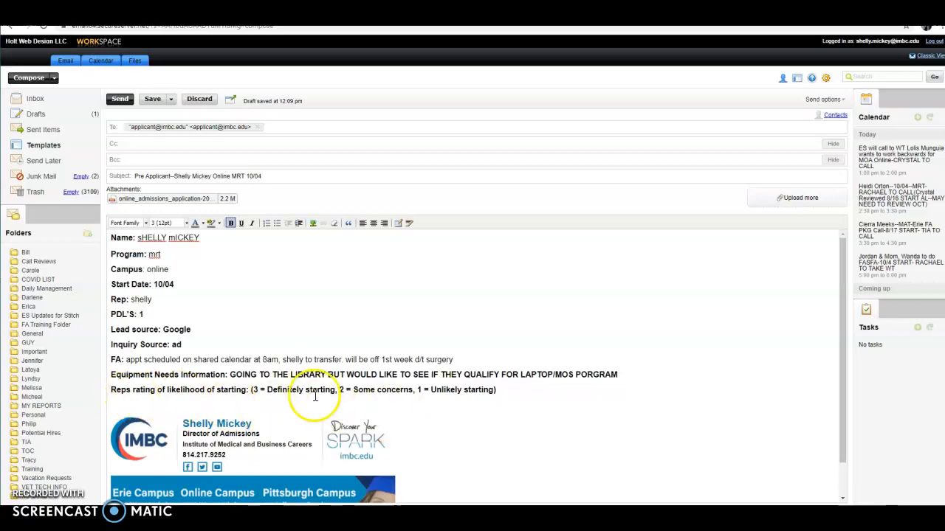
pyautogui.click(550, 391)
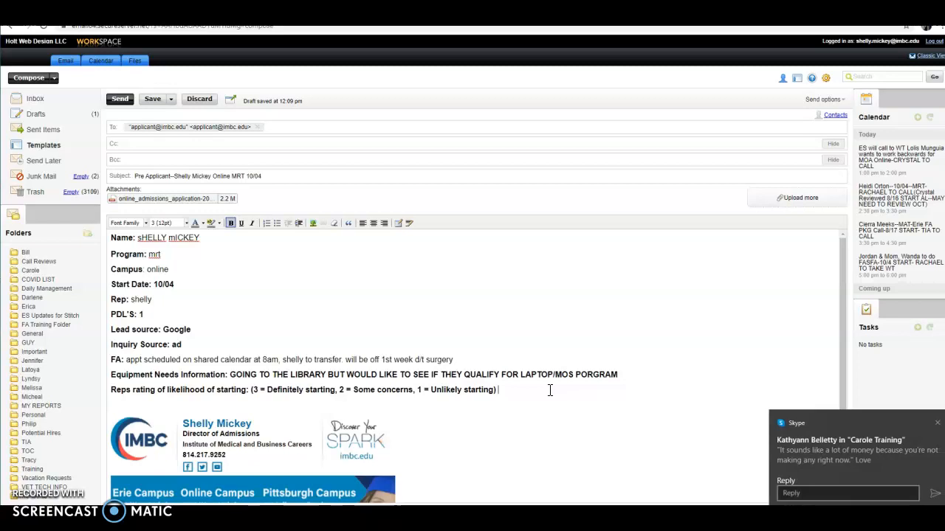
pyautogui.write('3')
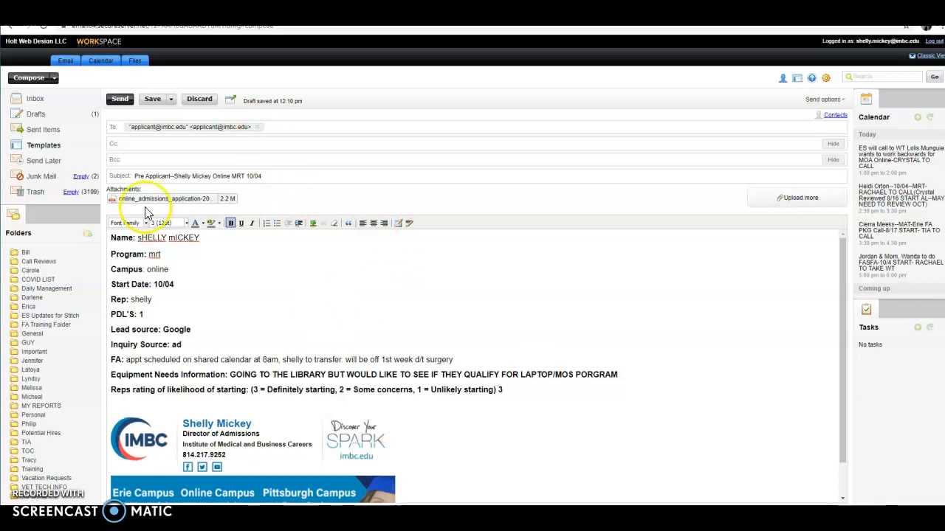
# - Discard the applicant email without saving a draft copy and go back to the Templates folder
pyautogui.click(195, 100)
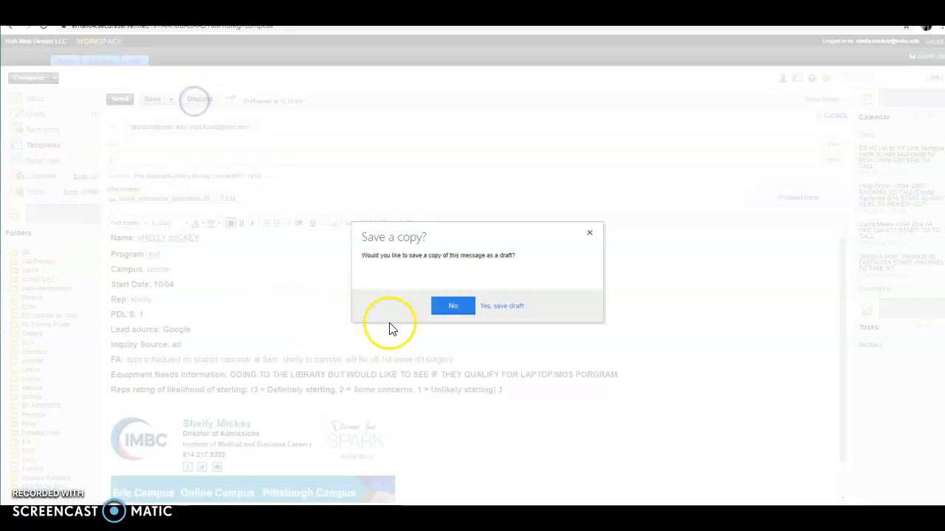
pyautogui.click(455, 309)
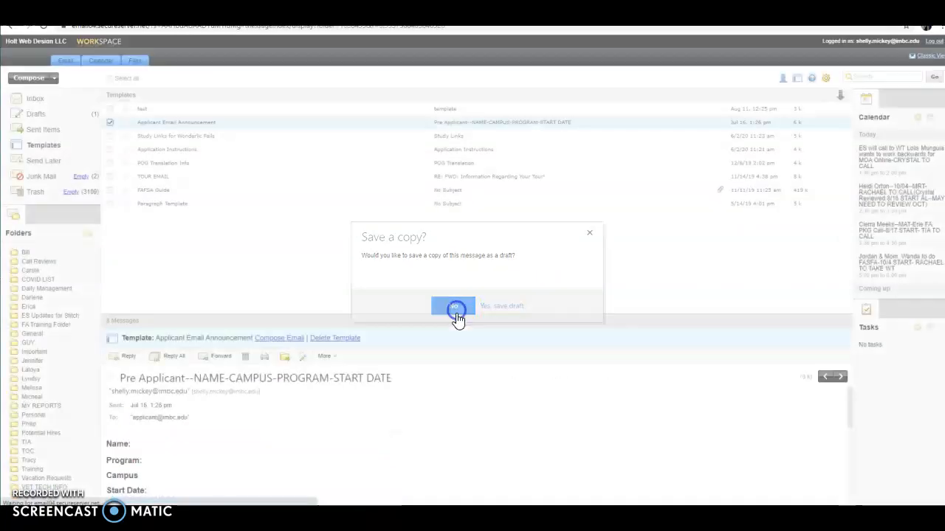
pyautogui.scroll(-5, 253, 443)
pyautogui.scroll(5, 259, 444)
pyautogui.scroll(-2, 258, 444)
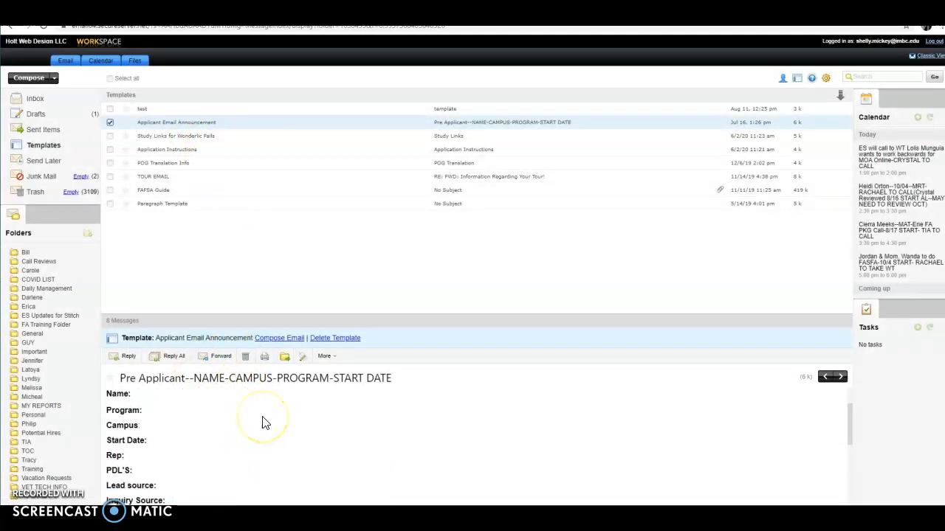
pyautogui.click(37, 146)
pyautogui.click(37, 150)
pyautogui.click(47, 131)
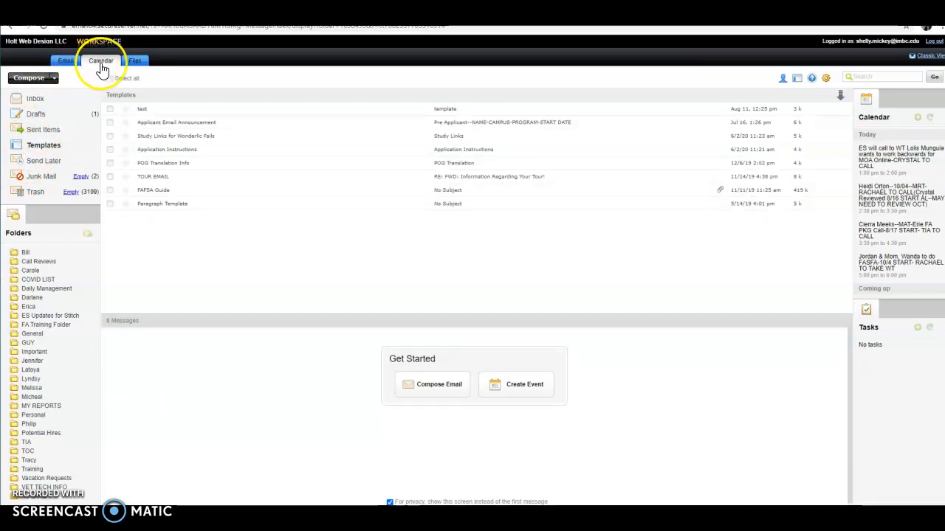
pyautogui.click(103, 66)
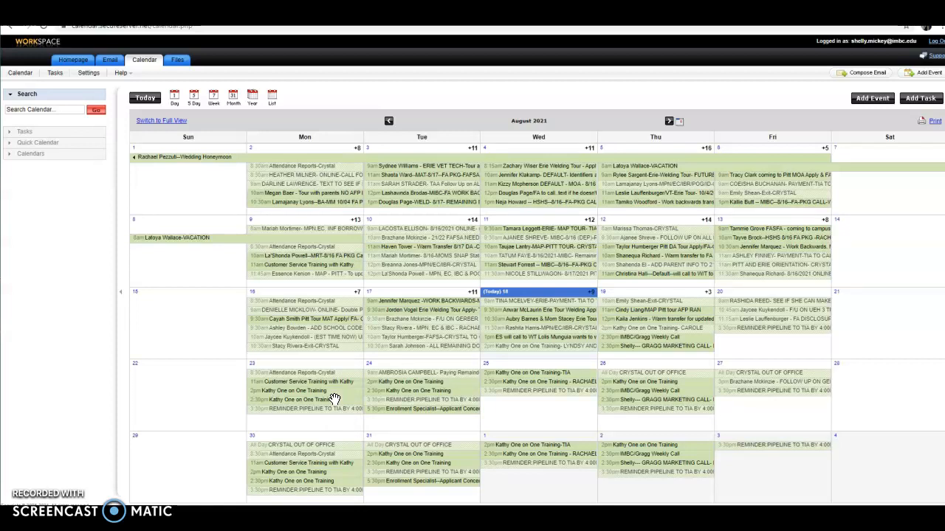
# - Bring up today's schedule, Wednesday August 18, from the August 2021 month view
pyautogui.click(127, 375)
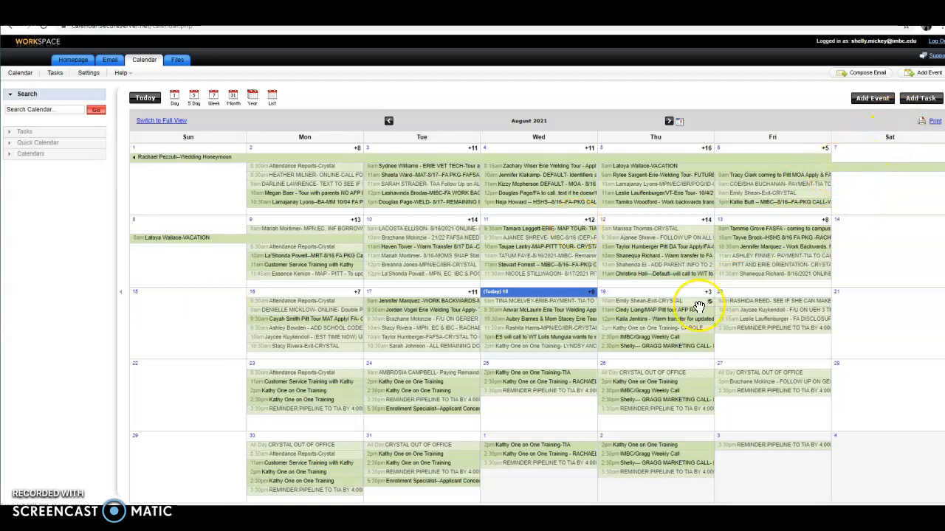
pyautogui.moveTo(490, 334)
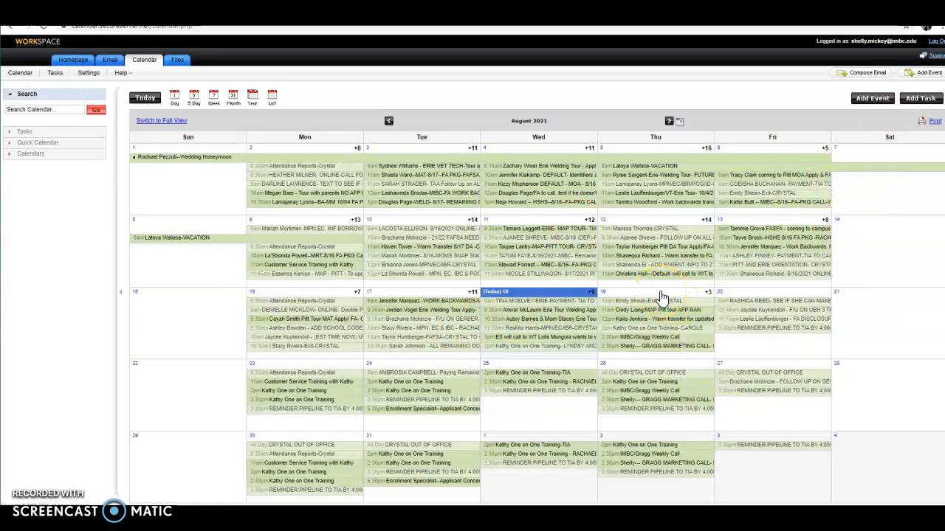
pyautogui.click(552, 295)
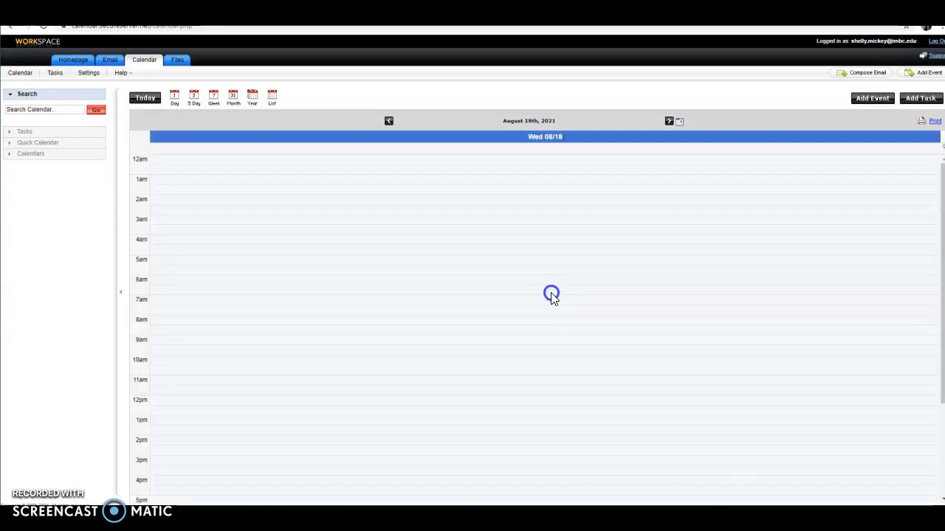
pyautogui.click(574, 450)
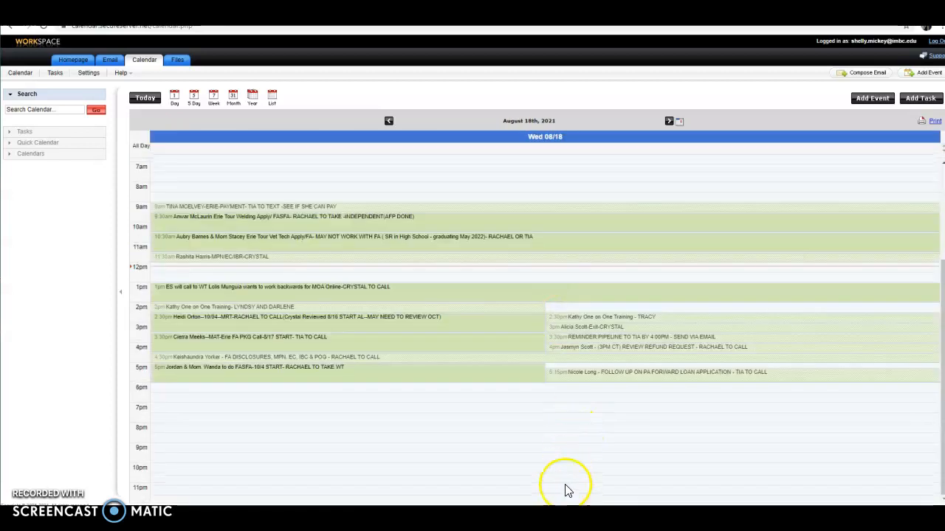
pyautogui.moveTo(326, 211)
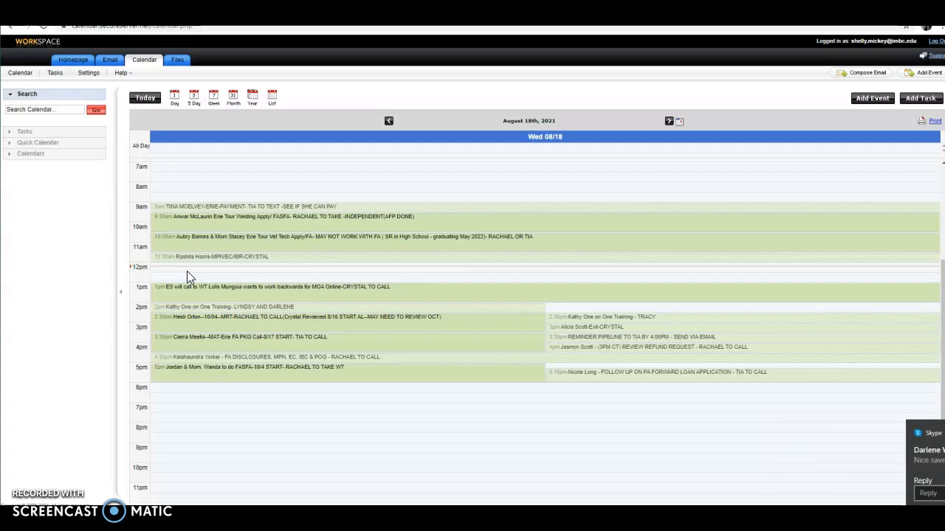
# - Create a new event on 08/18/2021 from 12:30 to 1:30 PM, assigned to the FA calendar
pyautogui.click(869, 107)
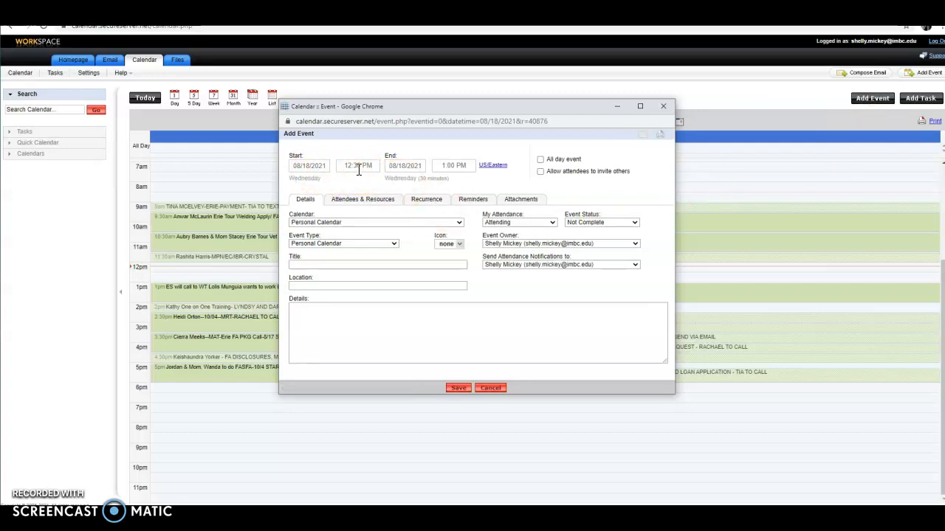
pyautogui.click(463, 167)
pyautogui.click(451, 204)
pyautogui.click(459, 223)
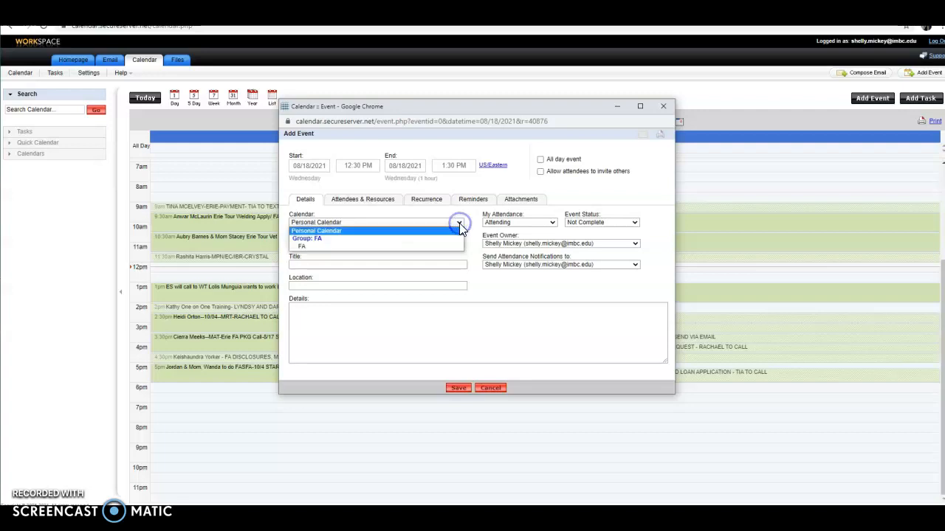
pyautogui.click(313, 246)
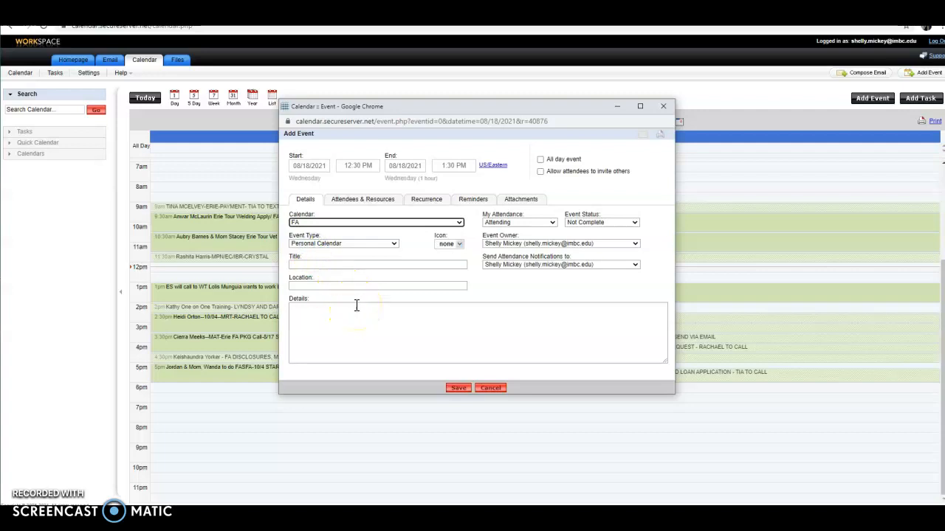
# - Title the event with the contact's name followed by 'FA PKG CALL--ES TO WT'
pyautogui.click(347, 265)
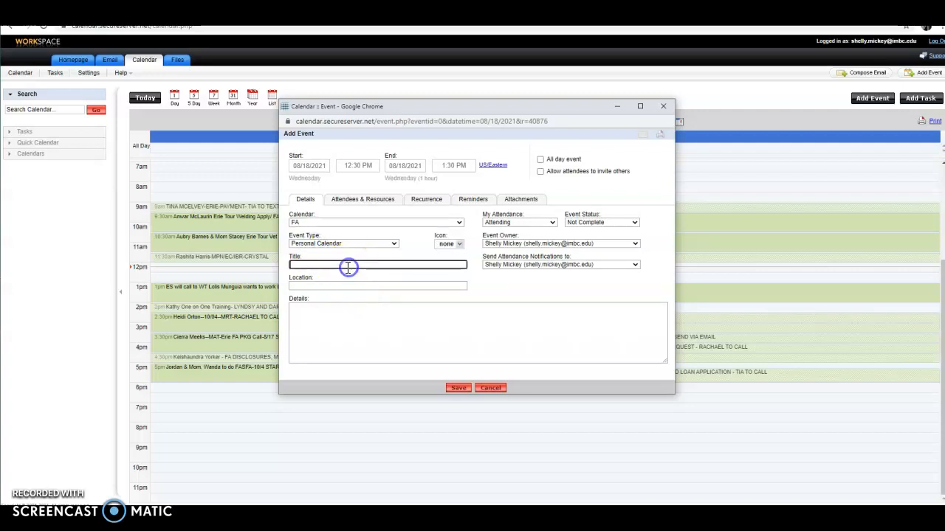
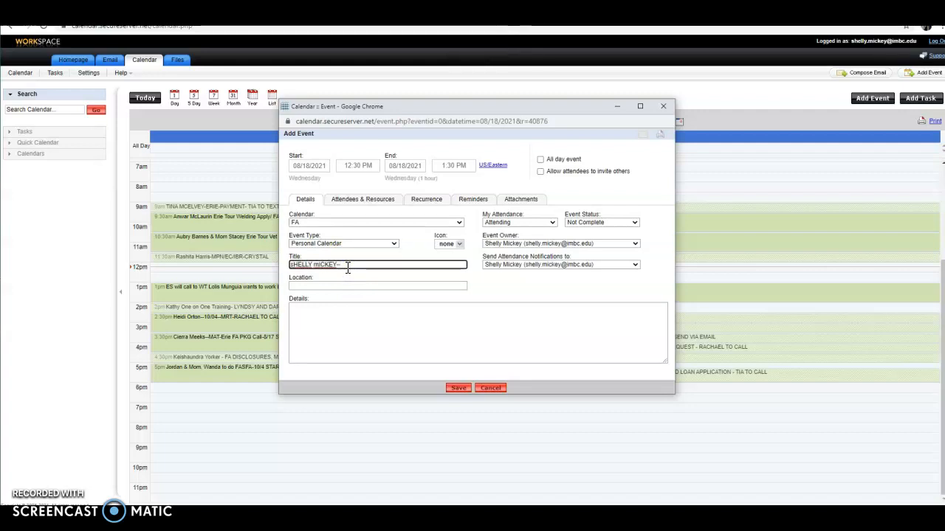
pyautogui.write('fa')
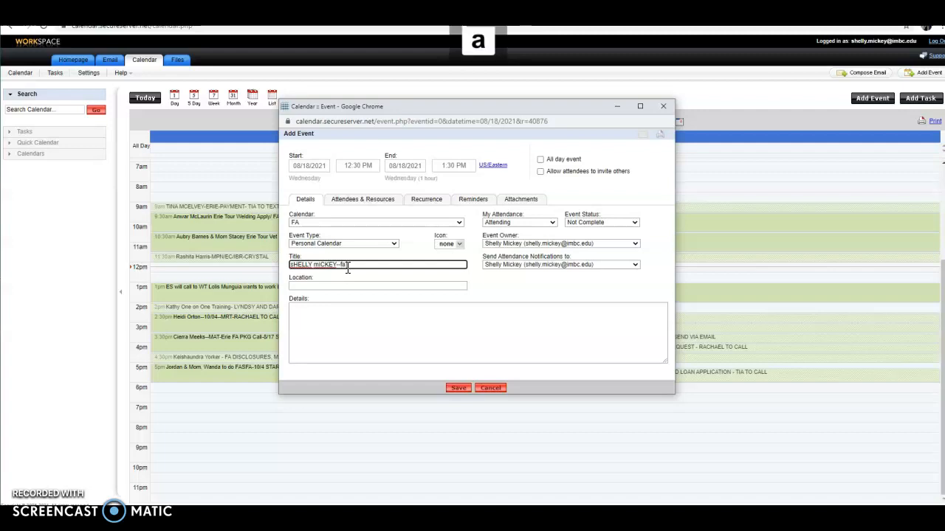
pyautogui.press('BackSpace')
pyautogui.press('BackSpace')
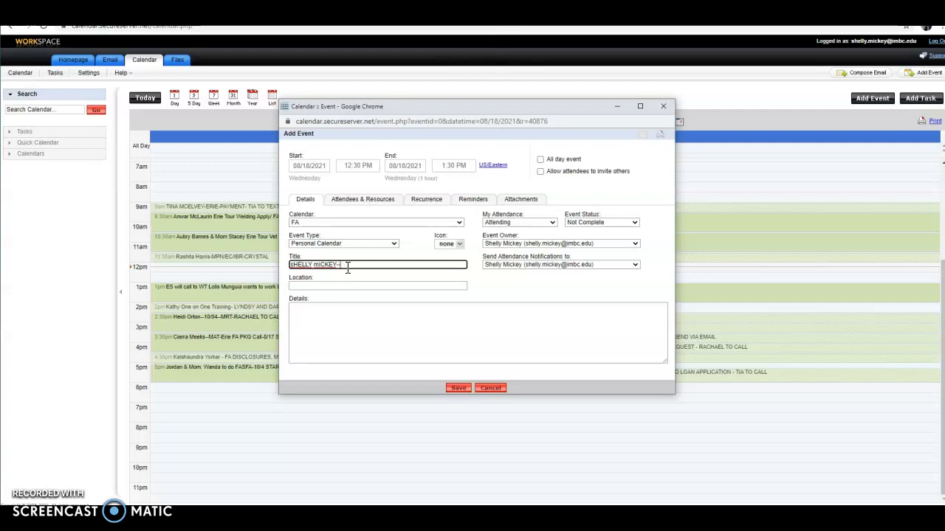
pyautogui.write('FA PKG CALL--ES TO WT')
# - Type a details note and then erase it, leaving the event's details empty
pyautogui.click(329, 319)
pyautogui.click(328, 304)
pyautogui.write('WO')
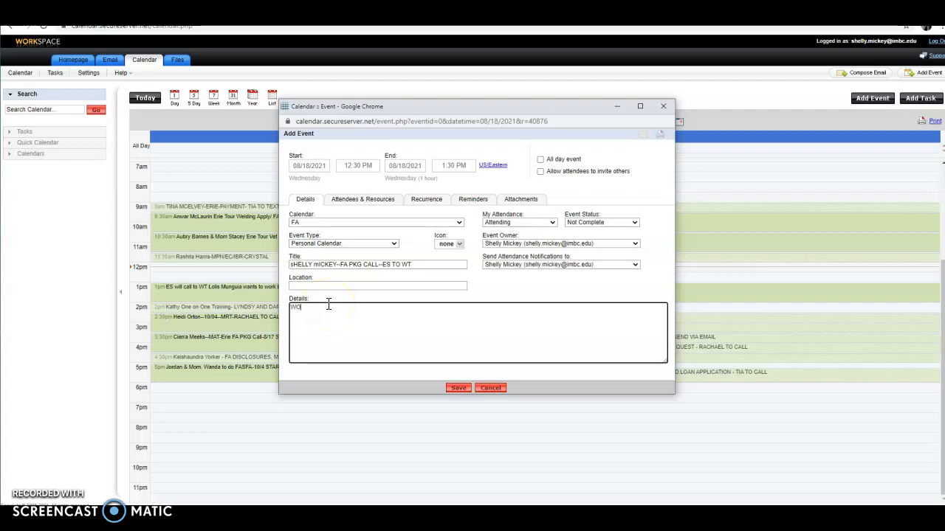
pyautogui.write('RKED BACKWARDS')
pyautogui.press('BackSpace')
pyautogui.press('BackSpace')
pyautogui.press('BackSpace')
pyautogui.press('BackSpace')
pyautogui.press('BackSpace')
pyautogui.press('BackSpace')
pyautogui.press('BackSpace')
pyautogui.press('BackSpace')
pyautogui.press('BackSpace')
pyautogui.press('BackSpace')
pyautogui.press('BackSpace')
pyautogui.press('BackSpace')
pyautogui.press('BackSpace')
pyautogui.press('BackSpace')
pyautogui.press('BackSpace')
pyautogui.press('BackSpace')
pyautogui.write('DEPENDENTS AND MOM WILL BE ON THE CALL')
pyautogui.press('BackSpace')
pyautogui.press('BackSpace')
pyautogui.press('BackSpace')
pyautogui.press('BackSpace')
pyautogui.press('BackSpace')
pyautogui.press('BackSpace')
pyautogui.press('BackSpace')
pyautogui.press('BackSpace')
pyautogui.press('BackSpace')
pyautogui.press('BackSpace')
pyautogui.press('BackSpace')
pyautogui.press('BackSpace')
pyautogui.press('BackSpace')
pyautogui.press('BackSpace')
pyautogui.press('BackSpace')
pyautogui.press('BackSpace')
pyautogui.press('BackSpace')
pyautogui.press('BackSpace')
pyautogui.press('BackSpace')
pyautogui.press('BackSpace')
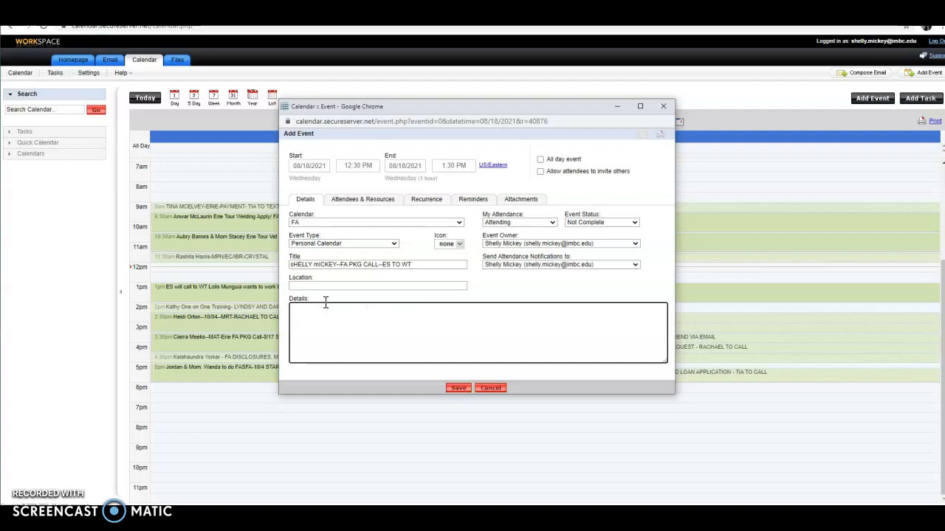
# - Add a colleague from the address suggestions as a required attendee of the event
pyautogui.click(343, 209)
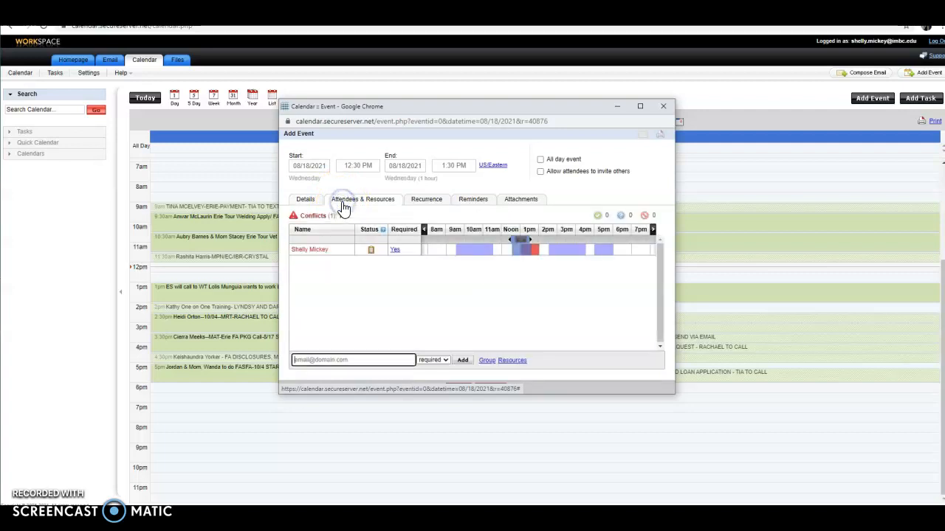
pyautogui.click(317, 358)
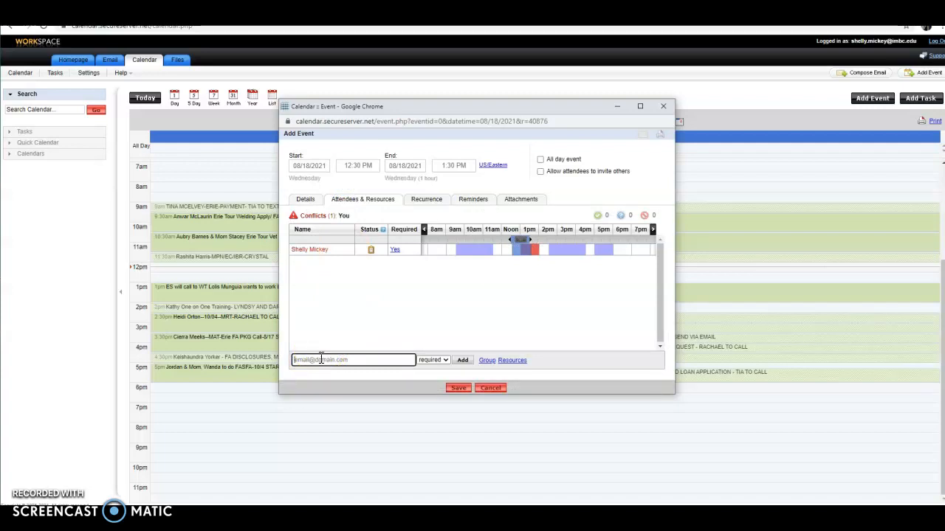
pyautogui.click(309, 360)
pyautogui.write('TIA')
pyautogui.click(311, 372)
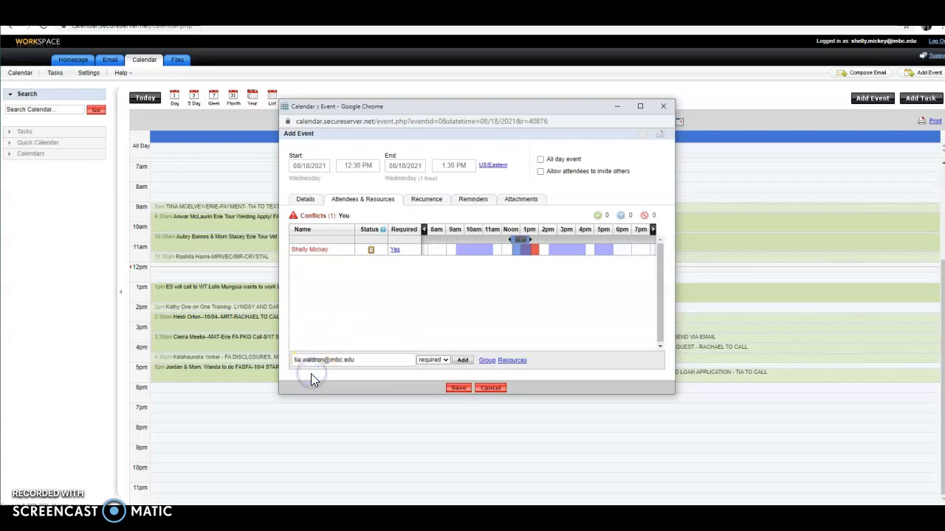
pyautogui.click(468, 364)
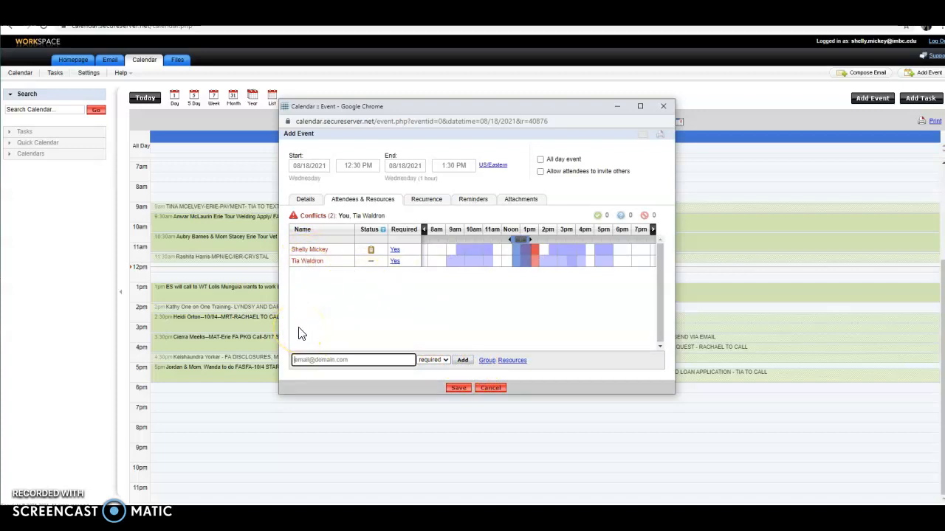
# - Review the event details and save the FA PKG CALL event with its attendee
pyautogui.click(306, 199)
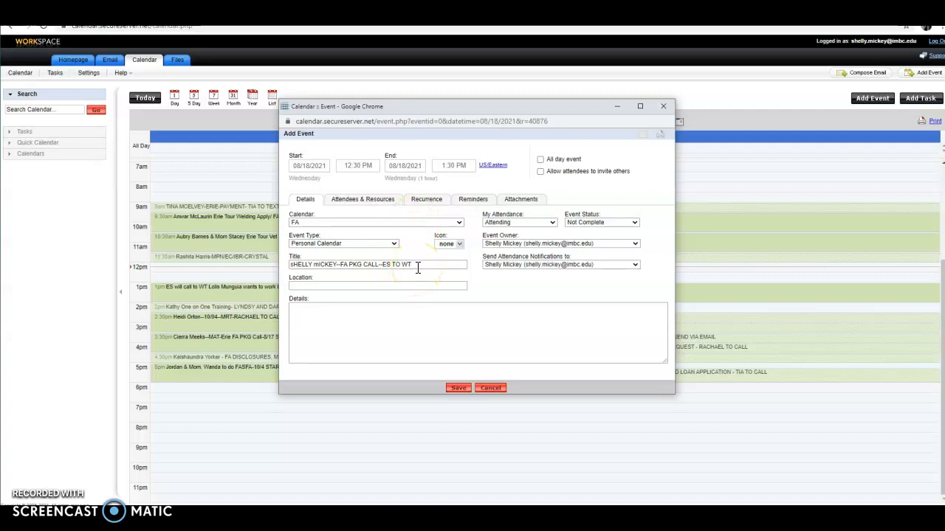
pyautogui.click(373, 203)
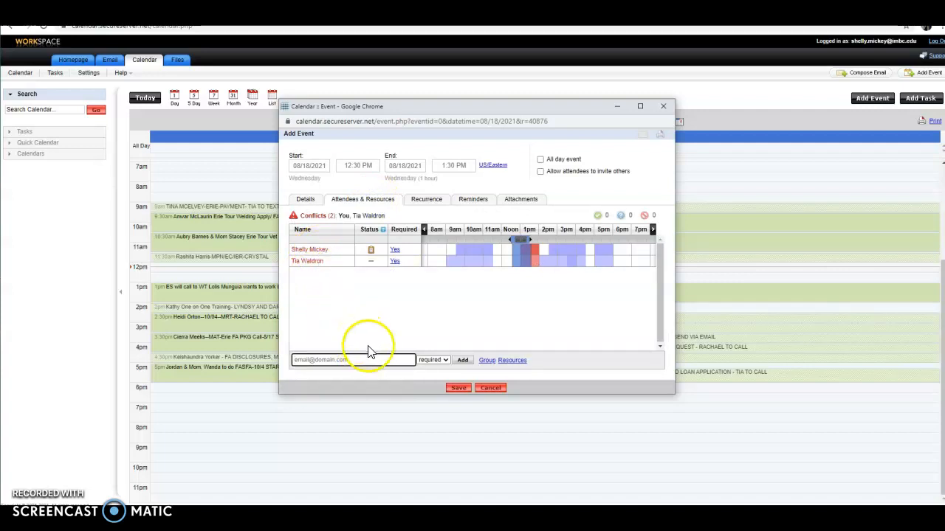
pyautogui.click(459, 389)
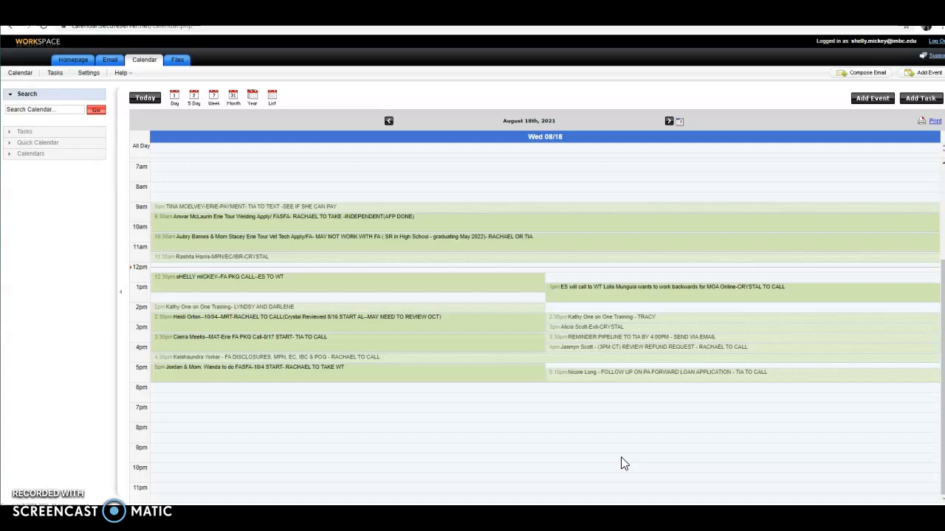
# - Delete the 12:30 PM FA PKG CALL--ES TO WT event for all attendees
pyautogui.moveTo(296, 282)
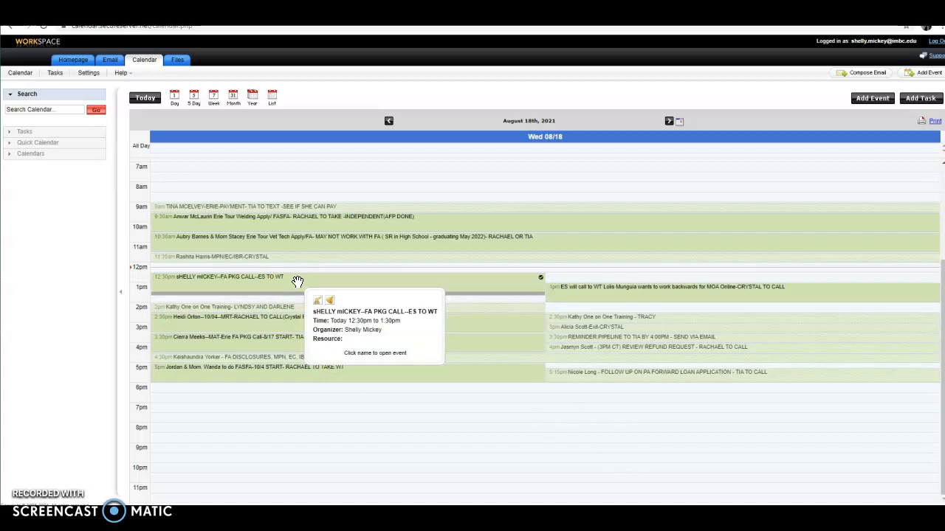
pyautogui.click(295, 278)
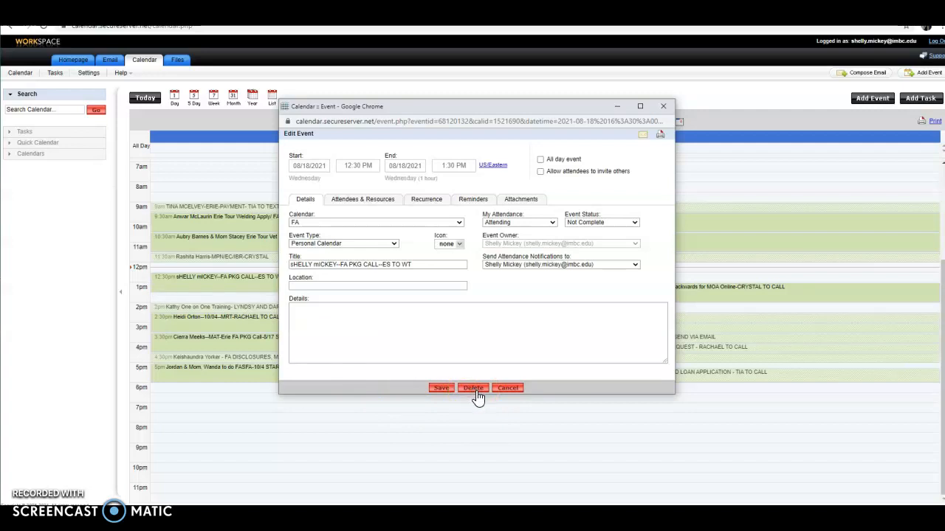
pyautogui.click(441, 390)
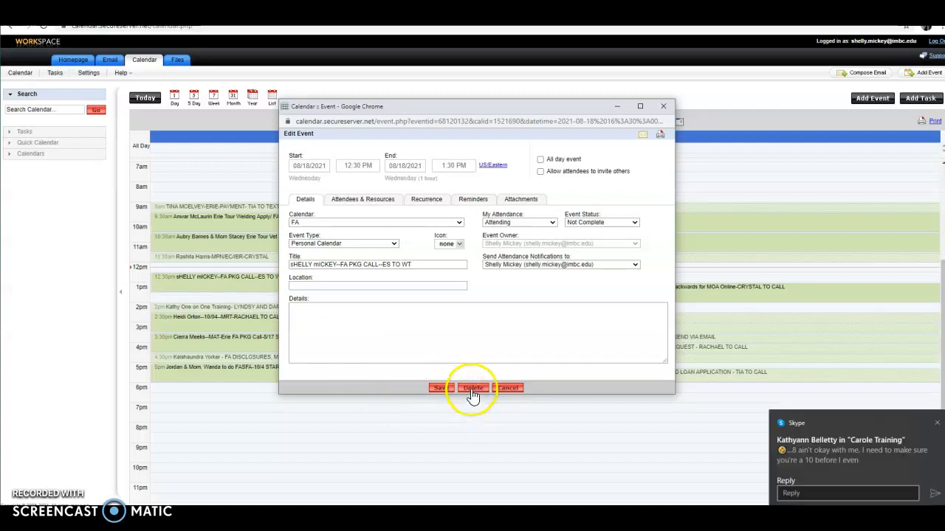
pyautogui.click(475, 389)
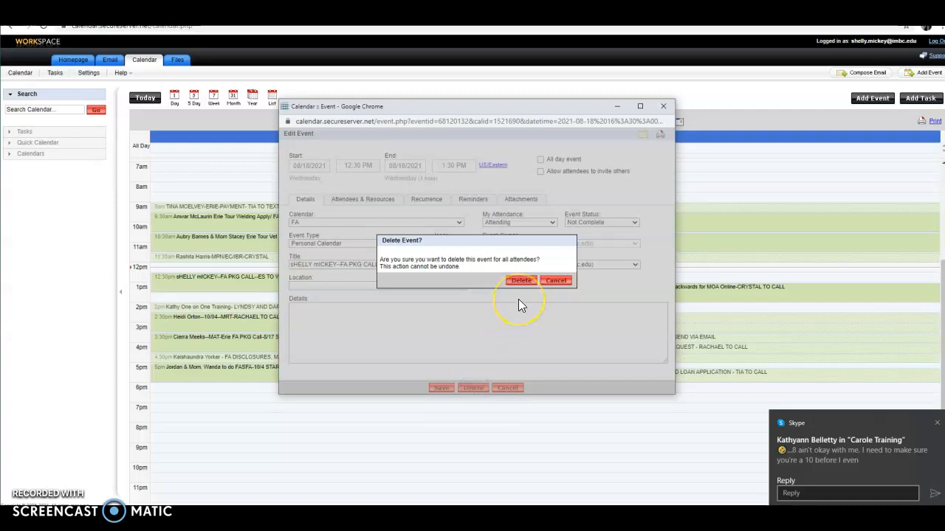
pyautogui.click(521, 285)
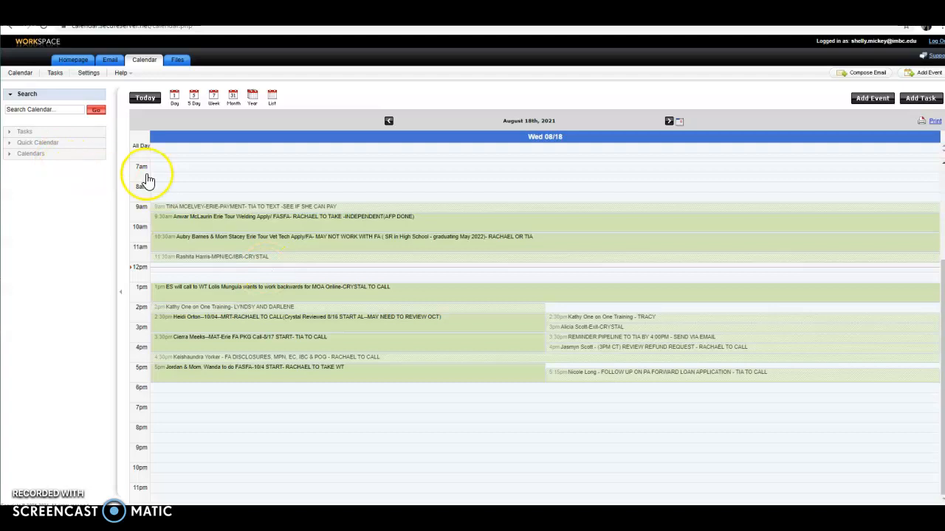
# - Open the FA PKG CALL meeting request in the inbox and decline it
pyautogui.click(108, 61)
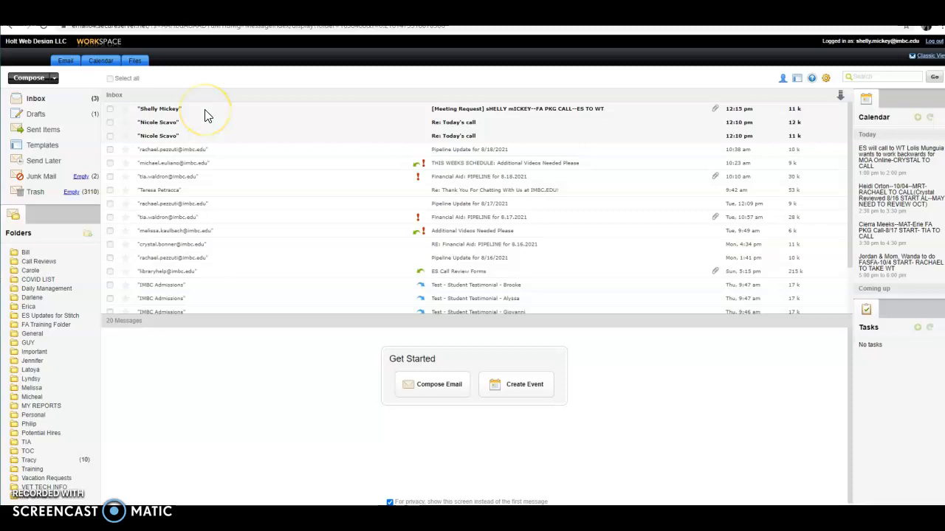
pyautogui.click(207, 116)
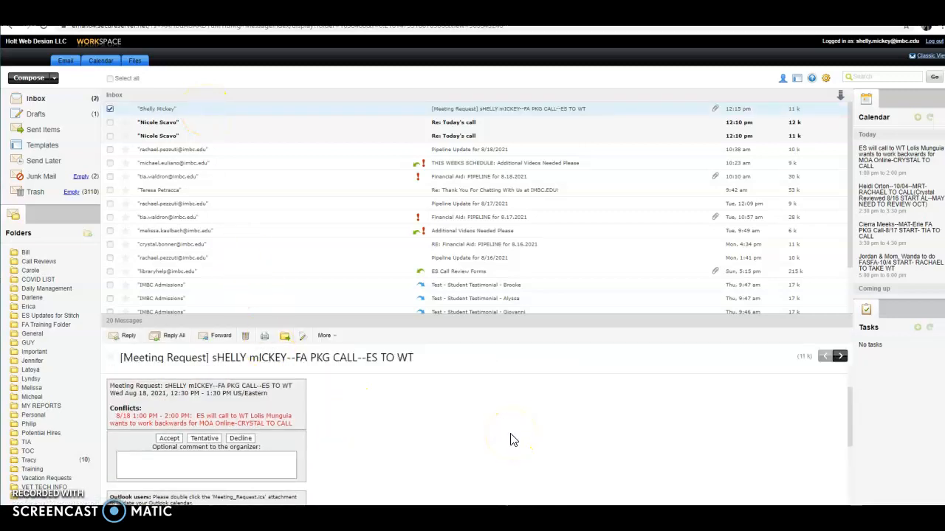
pyautogui.click(531, 446)
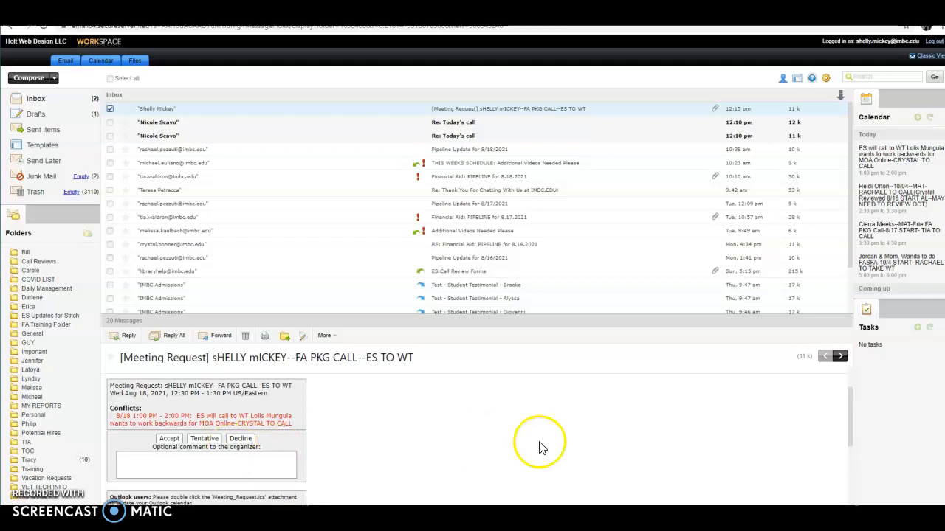
pyautogui.click(198, 463)
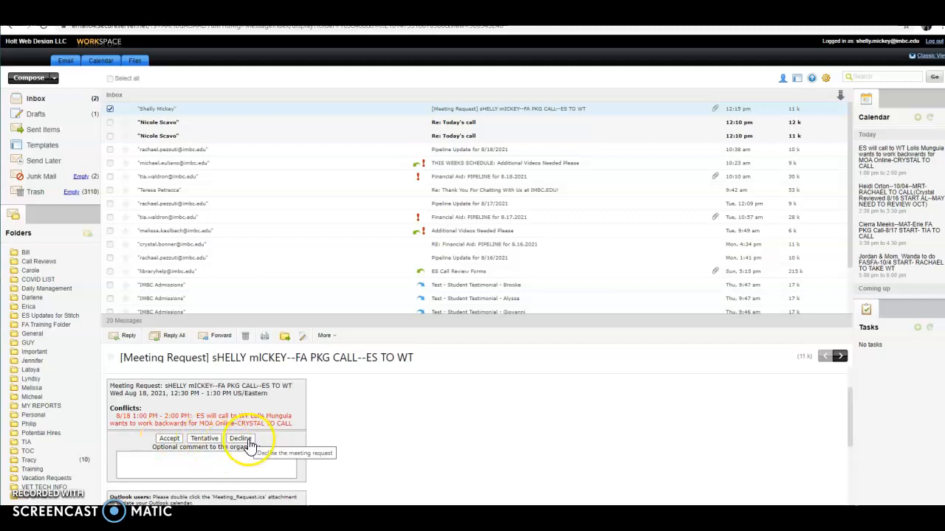
pyautogui.click(170, 440)
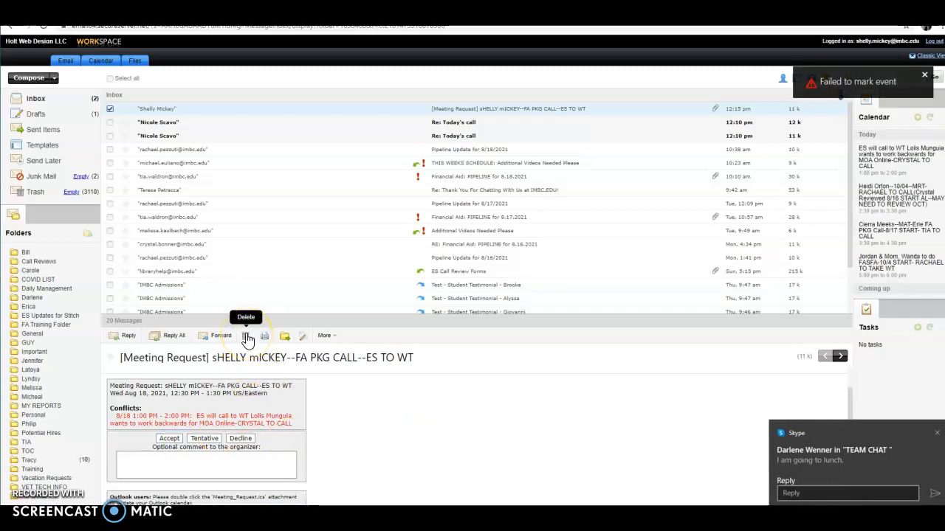
# - Delete the meeting-request email and both Re: Today's call messages, then return to the calendar
pyautogui.click(247, 338)
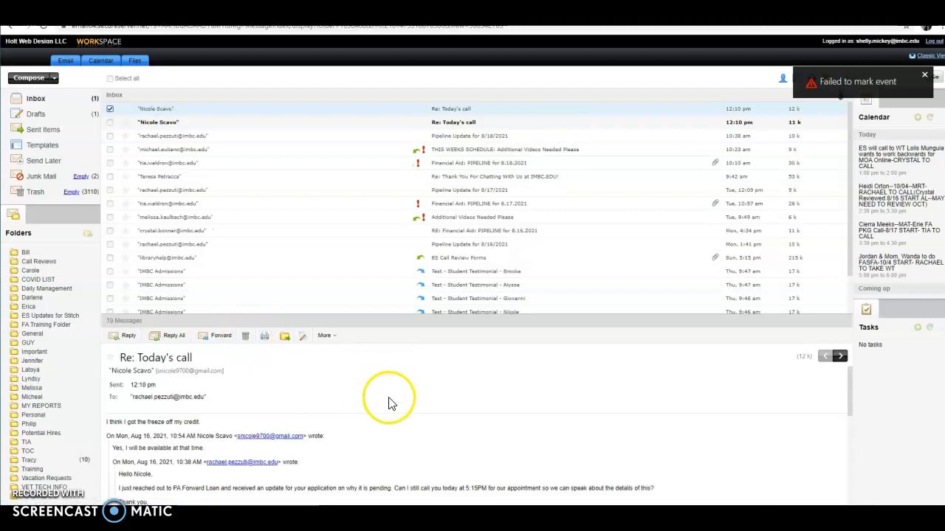
pyautogui.click(246, 339)
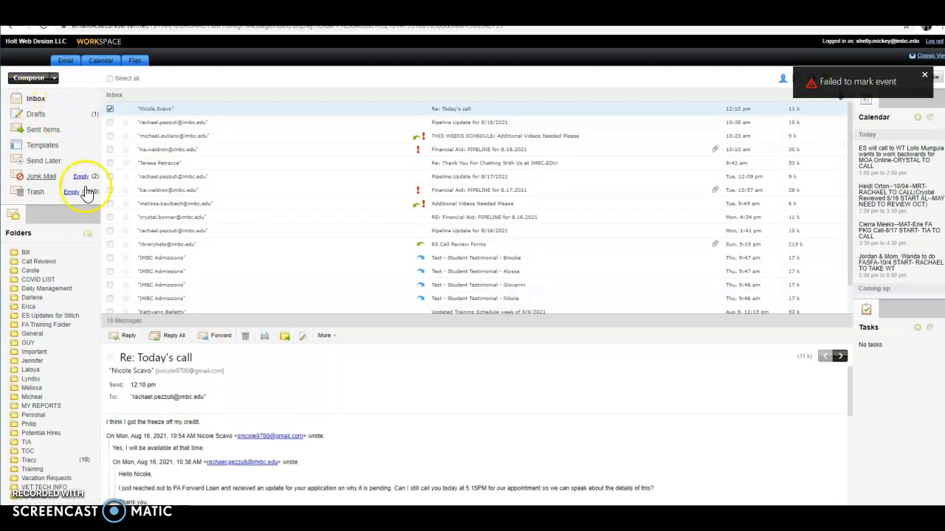
pyautogui.click(243, 337)
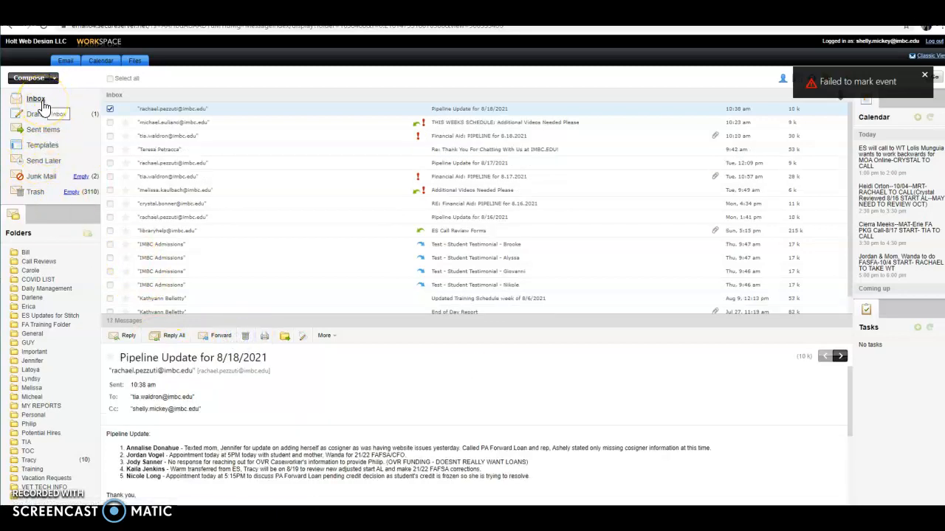
pyautogui.click(96, 62)
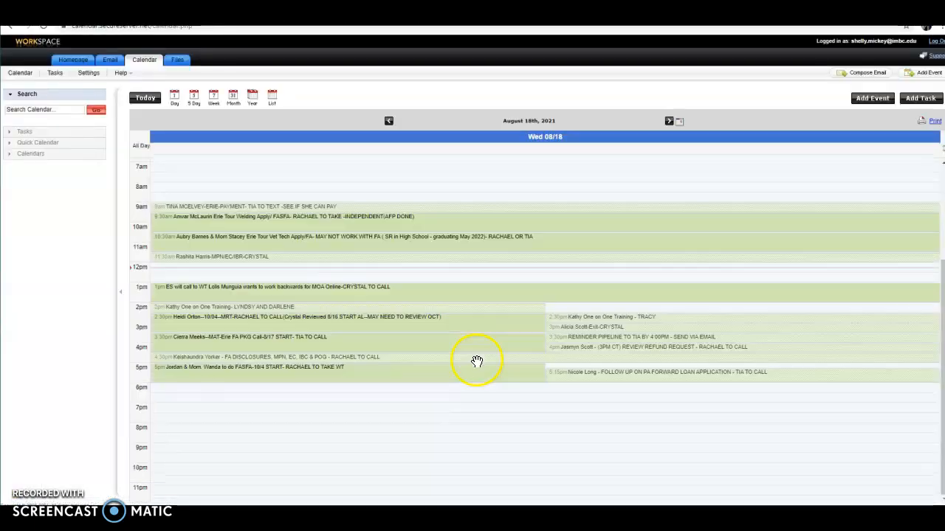
pyautogui.click(465, 443)
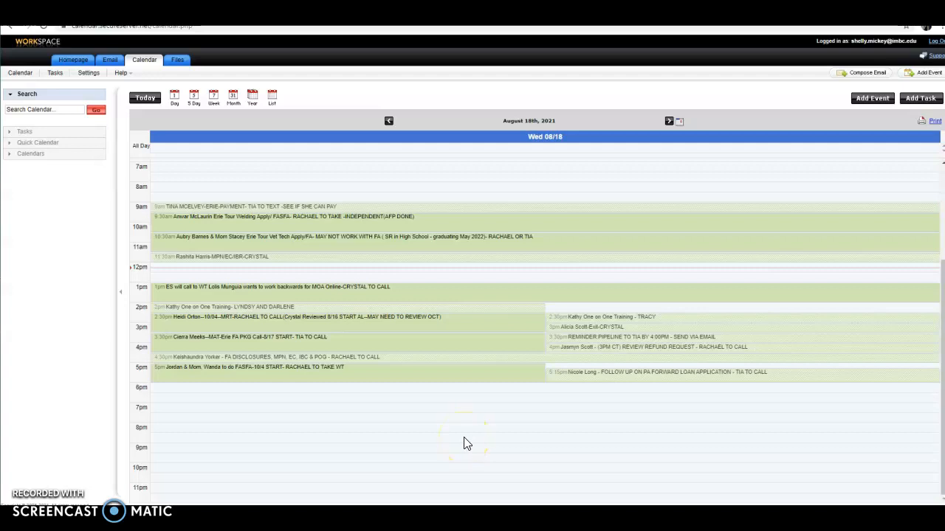